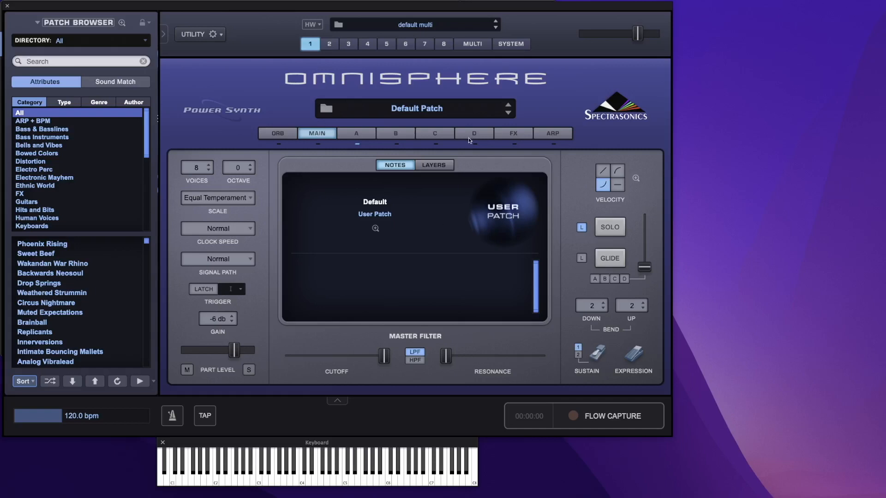
# - Turn on layer A's filter and raise the oscillator's Shape slightly
pyautogui.click(519, 135)
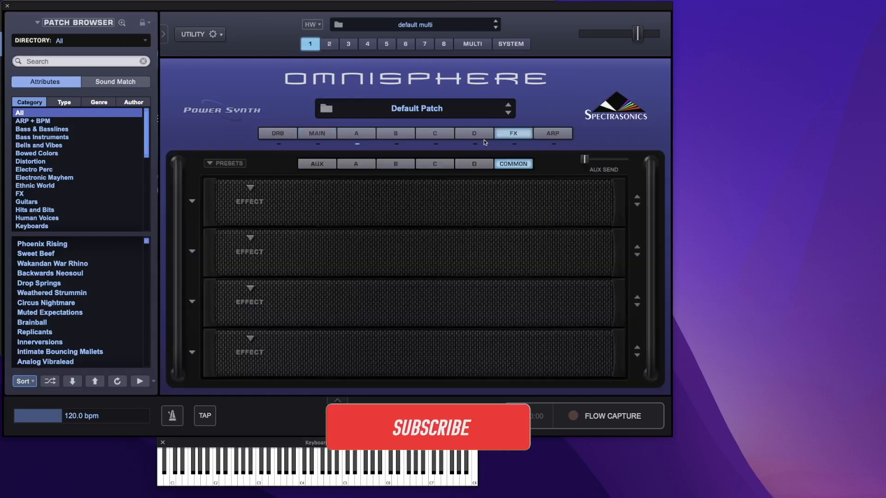
pyautogui.click(359, 135)
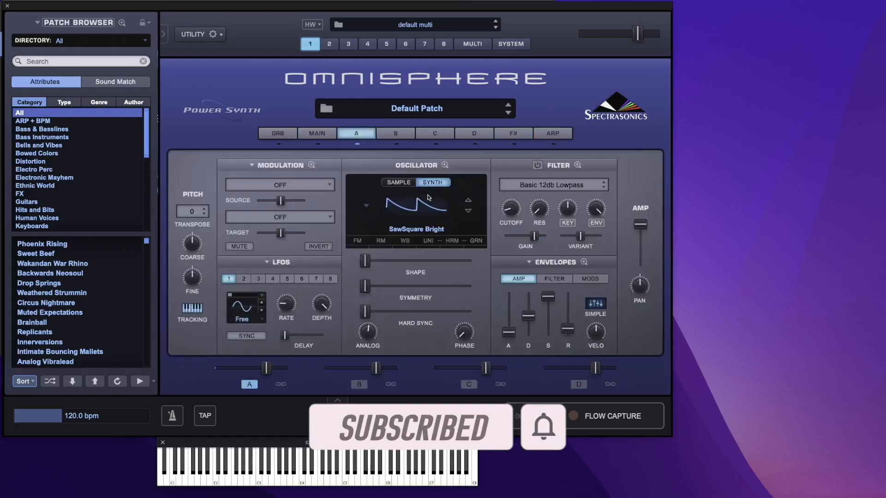
pyautogui.click(538, 165)
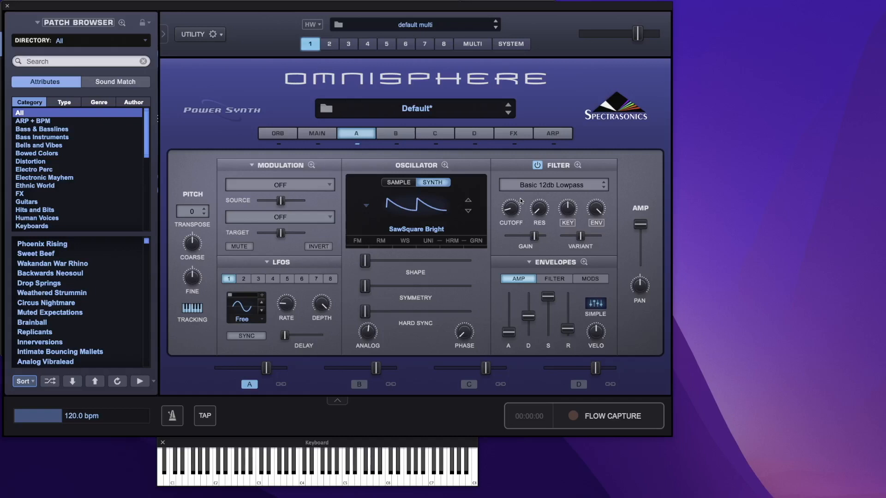
pyautogui.moveTo(509, 206)
pyautogui.moveTo(366, 262)
pyautogui.moveTo(366, 263); pyautogui.dragTo(377, 262)
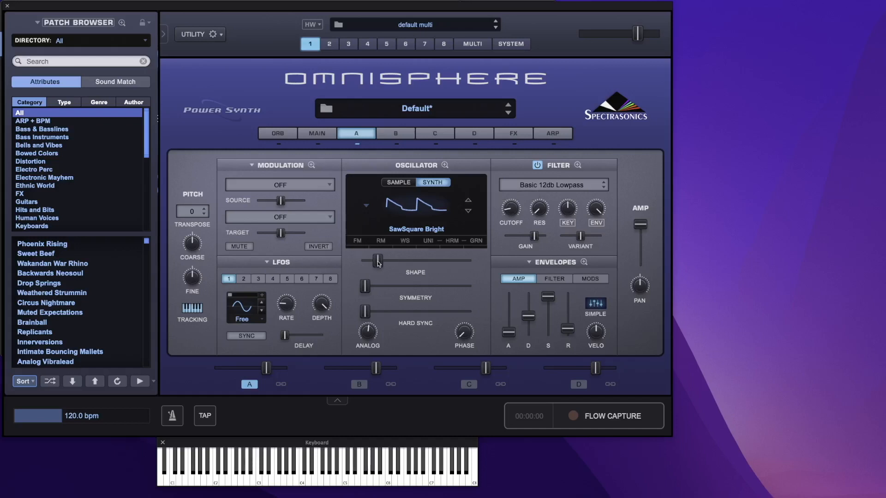
# - Modulate the oscillator's Shape with an LFO and increase the smoothing of that modulation
pyautogui.rightClick(373, 260)
pyautogui.moveTo(397, 281)
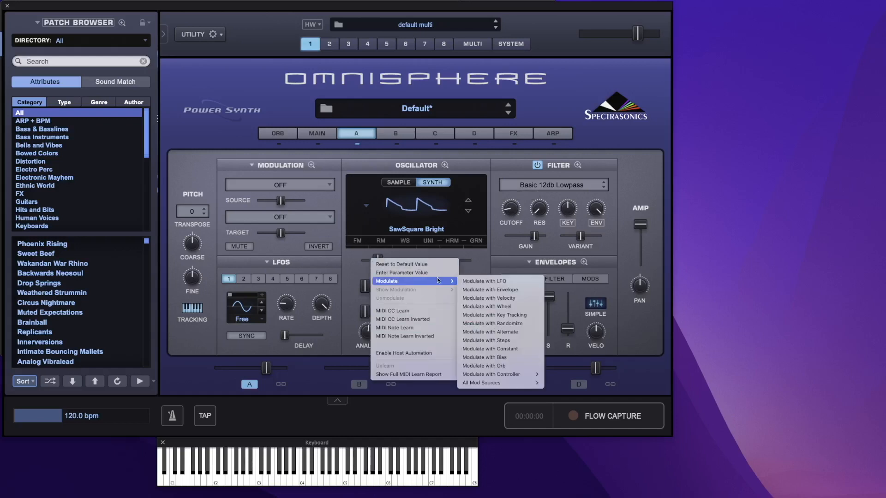
pyautogui.click(485, 280)
pyautogui.moveTo(63, 214); pyautogui.dragTo(103, 214)
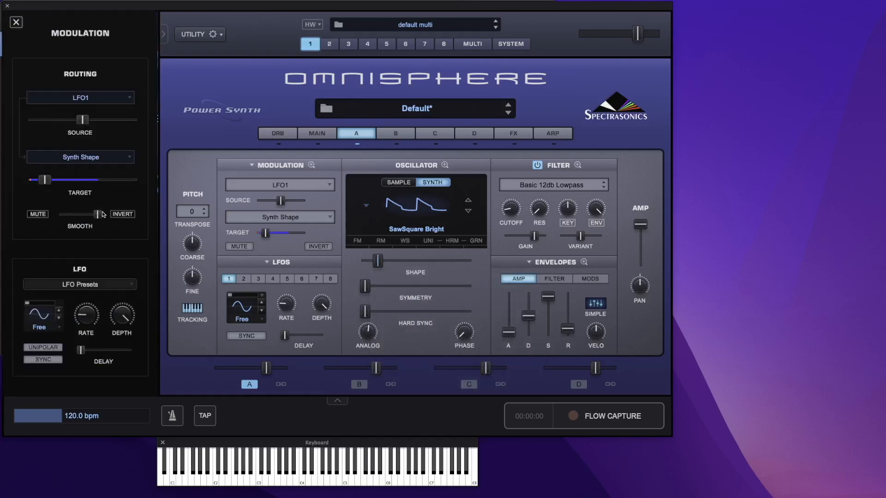
# - Set LFO1 to synced and unipolar operation and raise its rate
pyautogui.click(56, 360)
pyautogui.click(47, 348)
pyautogui.moveTo(77, 322); pyautogui.dragTo(132, 399)
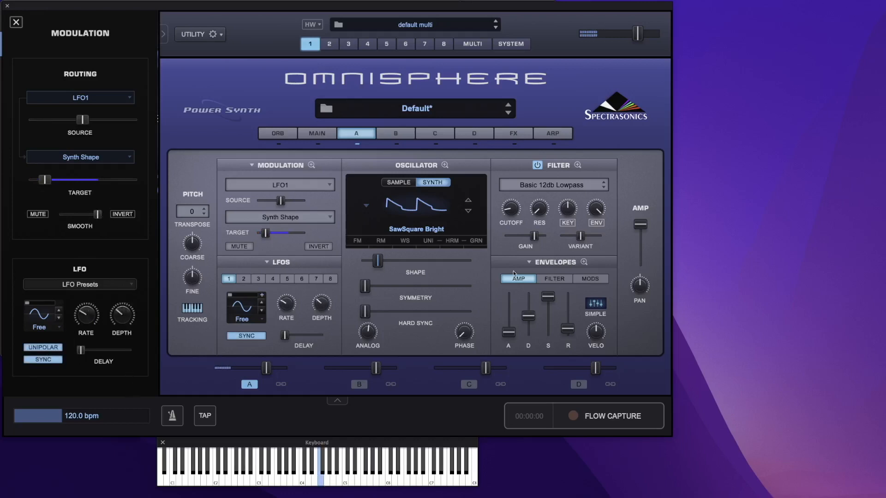
# - Adjust the filter envelope's faders on layer A and raise the filter's resonance slightly
pyautogui.click(559, 279)
pyautogui.moveTo(529, 312); pyautogui.dragTo(570, 321)
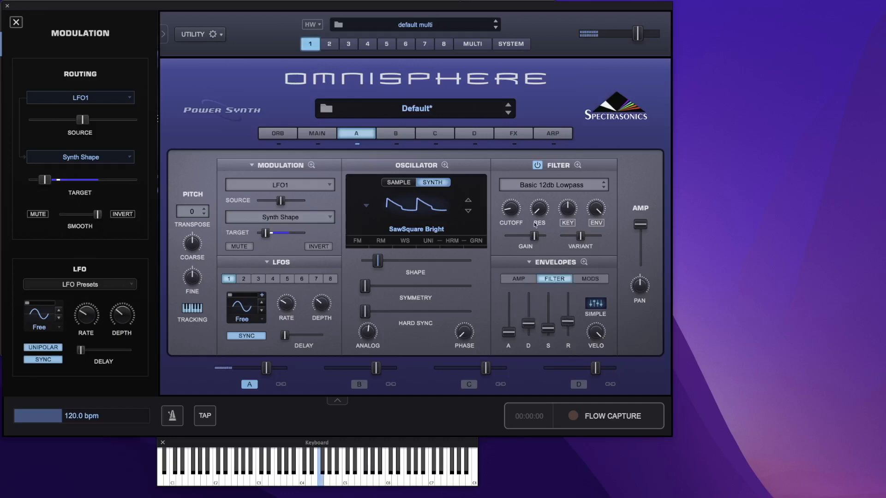
pyautogui.click(539, 203)
pyautogui.scroll(3, 538, 207)
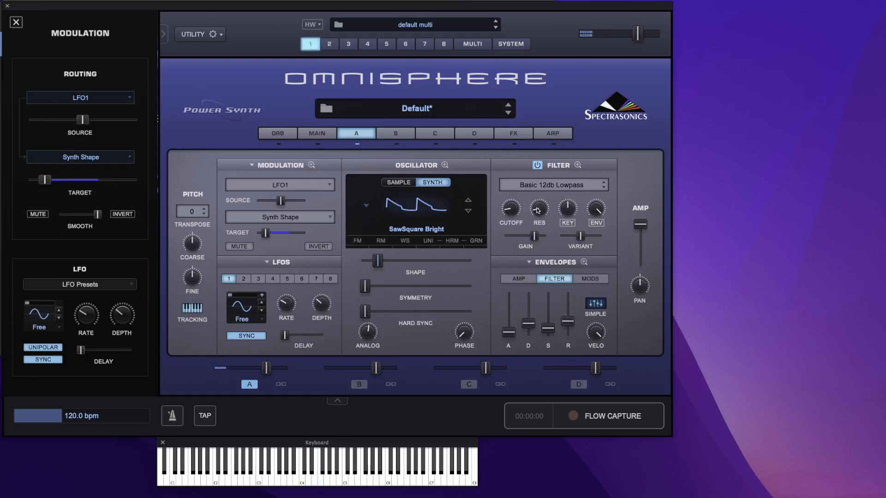
# - Show layer A's effects rack
pyautogui.click(515, 135)
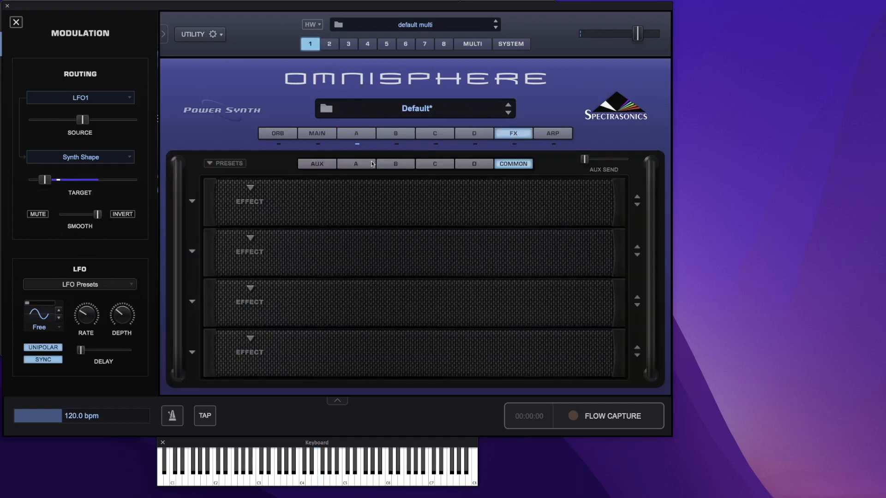
pyautogui.click(357, 165)
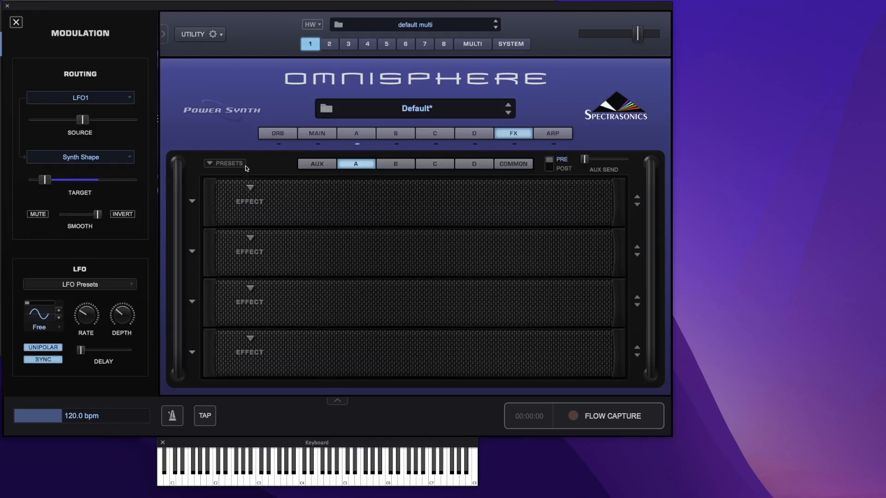
# - Browse the rack preset categories and load the AM Radio preset from Colorizers into layer A's effects rack
pyautogui.click(210, 164)
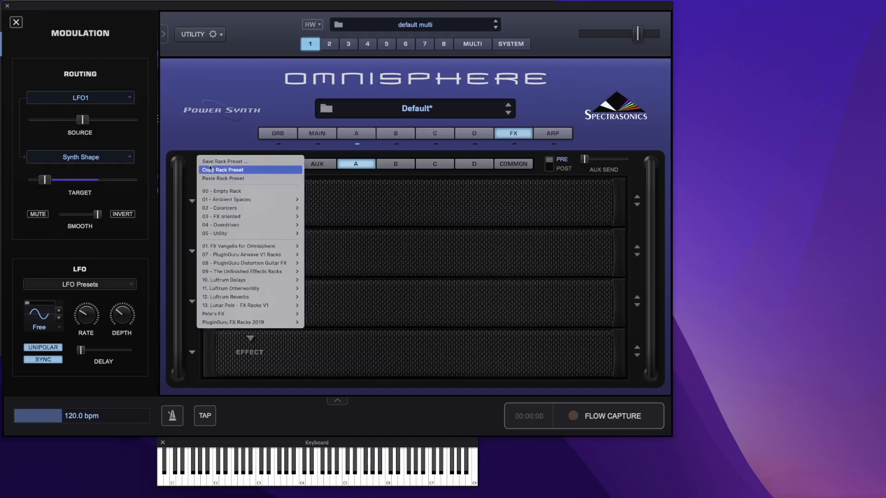
pyautogui.moveTo(245, 200)
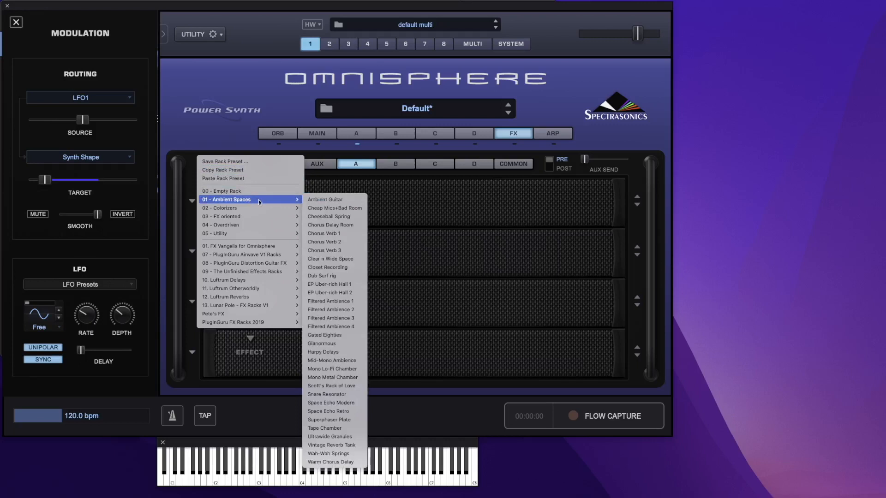
pyautogui.moveTo(265, 227)
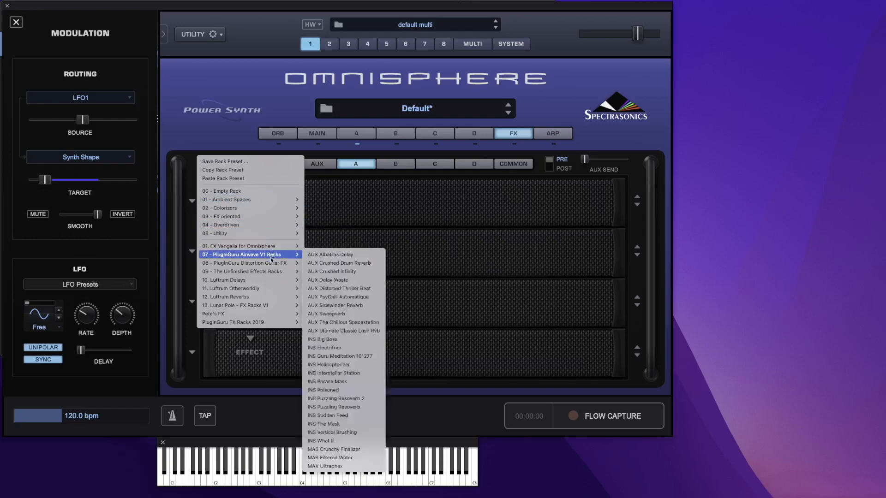
pyautogui.moveTo(265, 298)
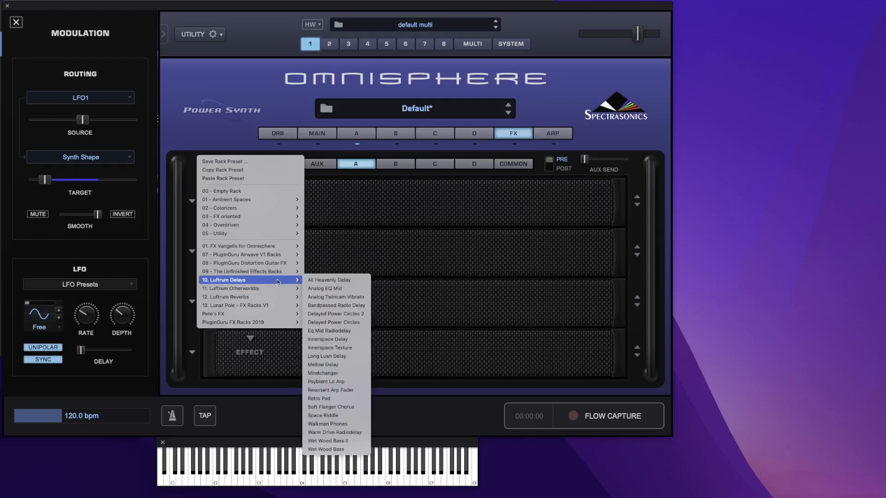
pyautogui.moveTo(281, 247)
pyautogui.moveTo(285, 212)
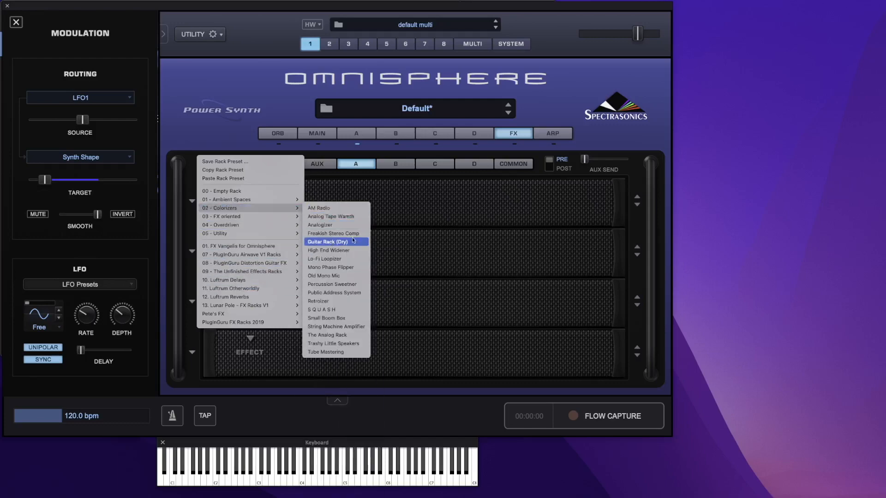
pyautogui.click(338, 209)
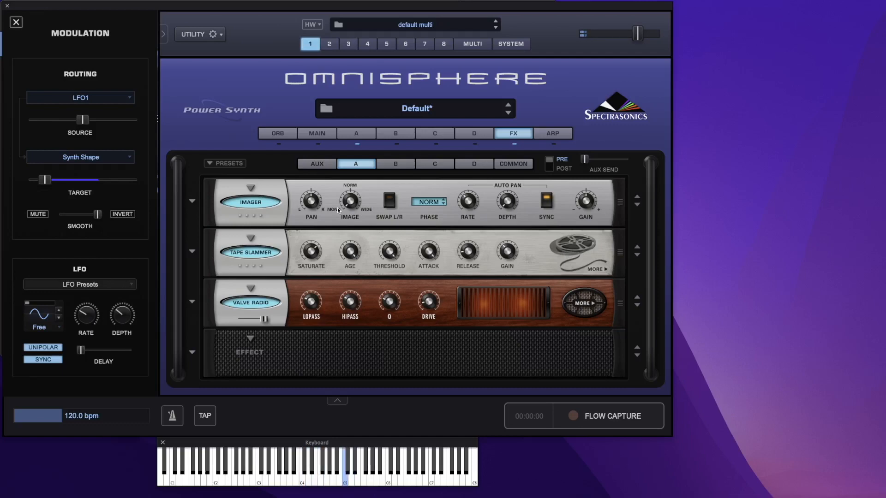
# - Load the Primal Screamer rack preset from Overdriven and reset layer A's rack to Empty Rack
pyautogui.click(207, 164)
pyautogui.moveTo(270, 178)
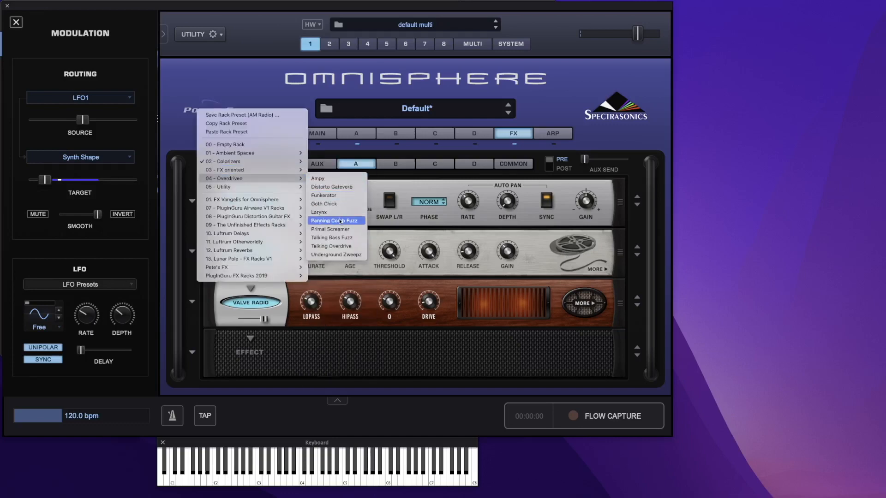
pyautogui.click(342, 229)
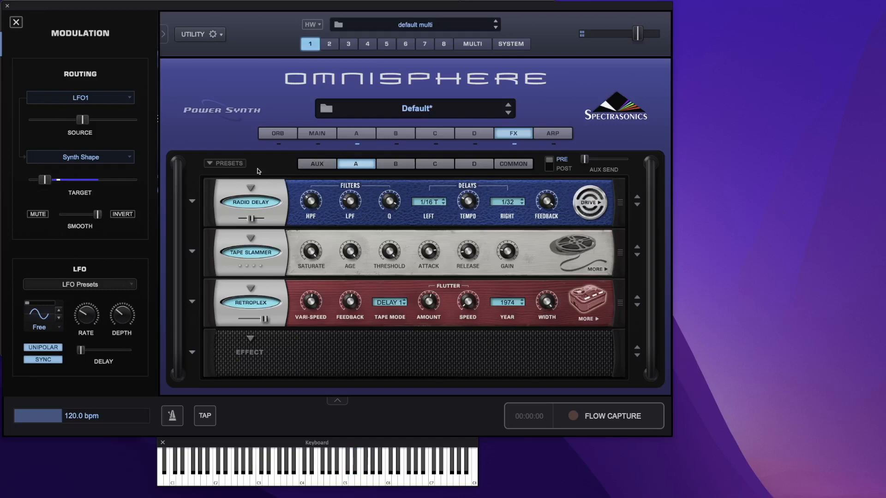
pyautogui.click(225, 164)
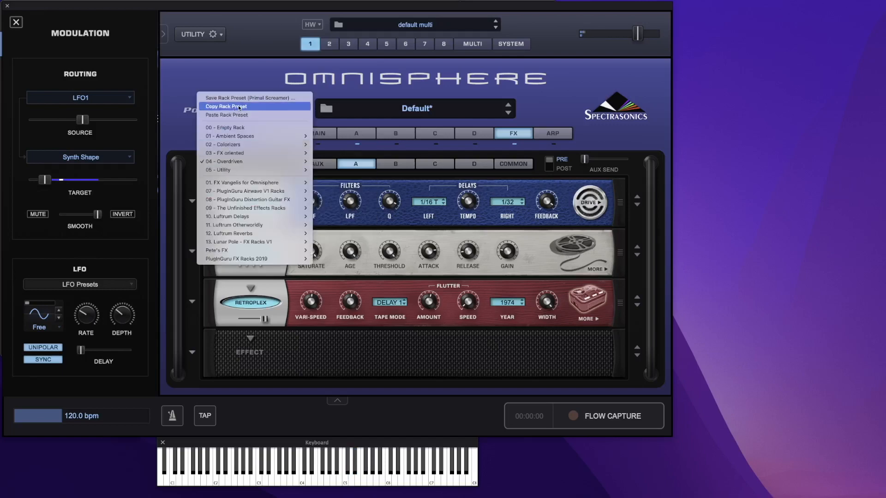
pyautogui.click(237, 127)
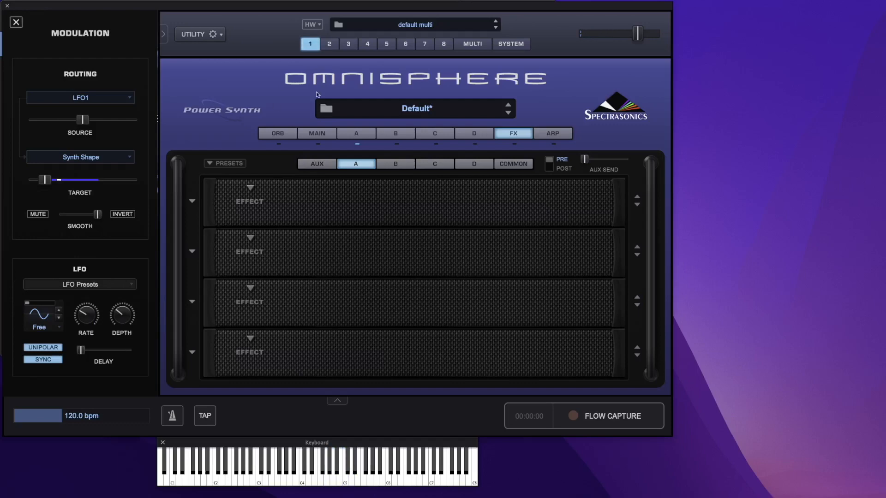
pyautogui.click(213, 164)
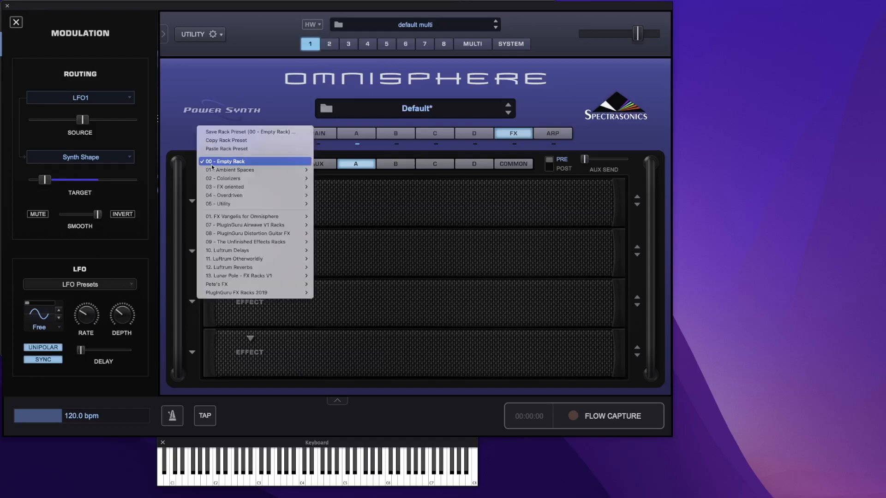
pyautogui.moveTo(284, 181)
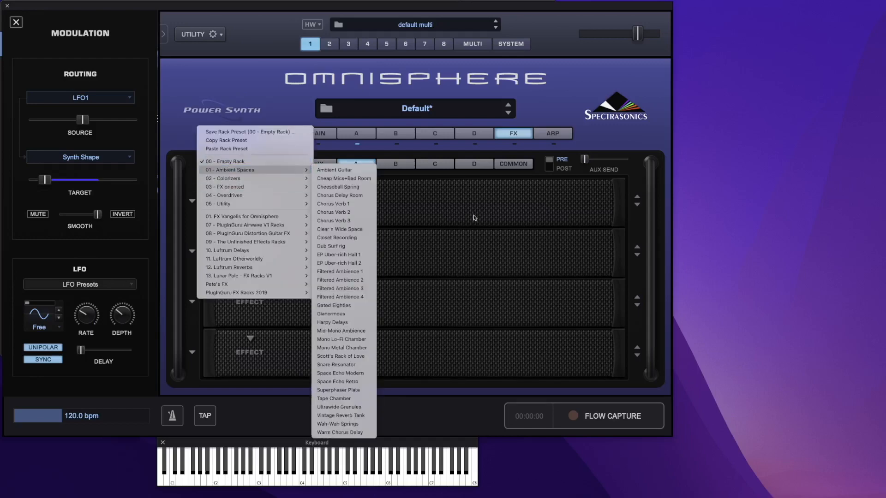
pyautogui.click(483, 216)
pyautogui.click(249, 188)
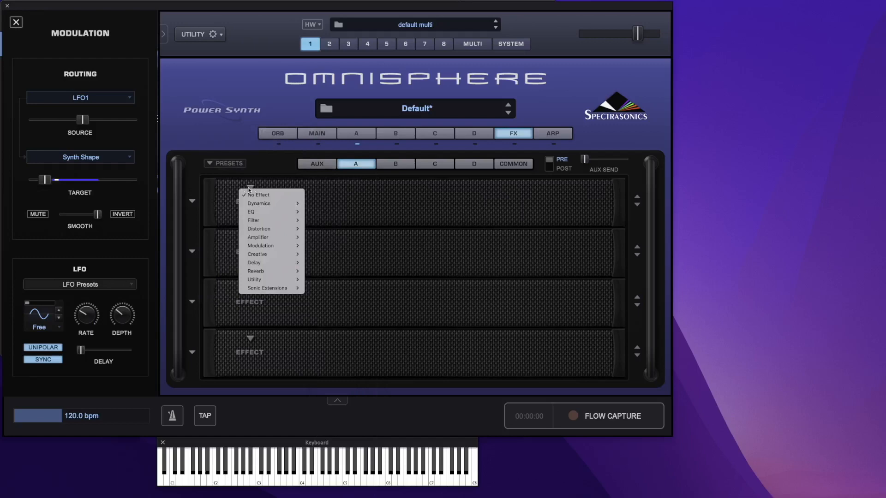
pyautogui.moveTo(284, 207)
pyautogui.click(244, 194)
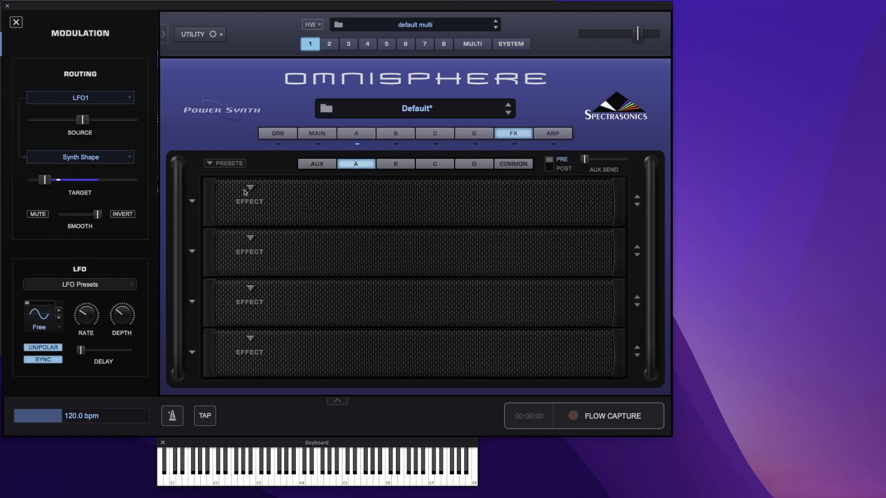
# - Insert a BPM Delay X2 in the first slot of layer A's effects rack
pyautogui.click(250, 189)
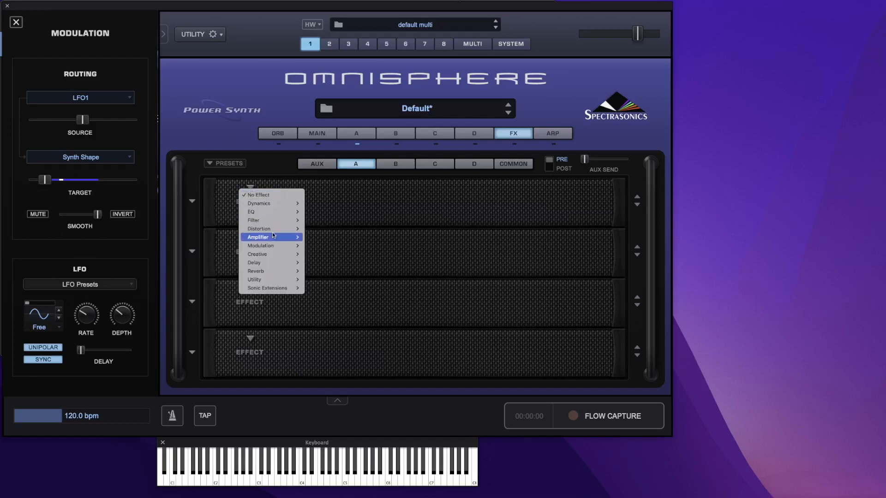
pyautogui.moveTo(289, 250)
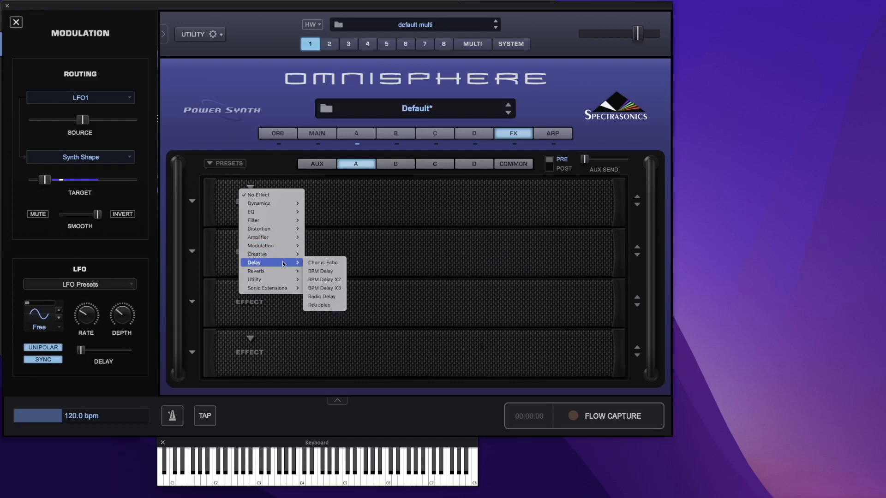
pyautogui.click(330, 281)
# - Insert a Pro-Verb reverb in the second effect slot and fine-tune its mix
pyautogui.click(250, 237)
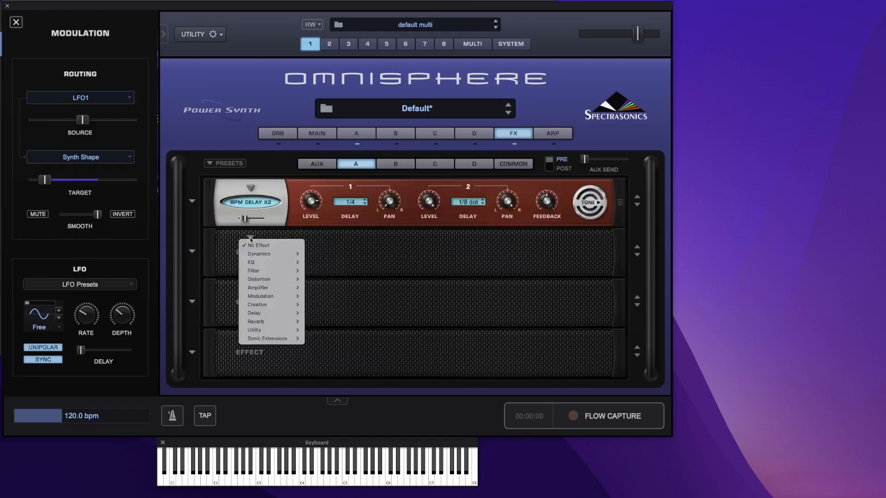
pyautogui.moveTo(269, 323)
pyautogui.click(317, 325)
pyautogui.moveTo(240, 272); pyautogui.dragTo(239, 272)
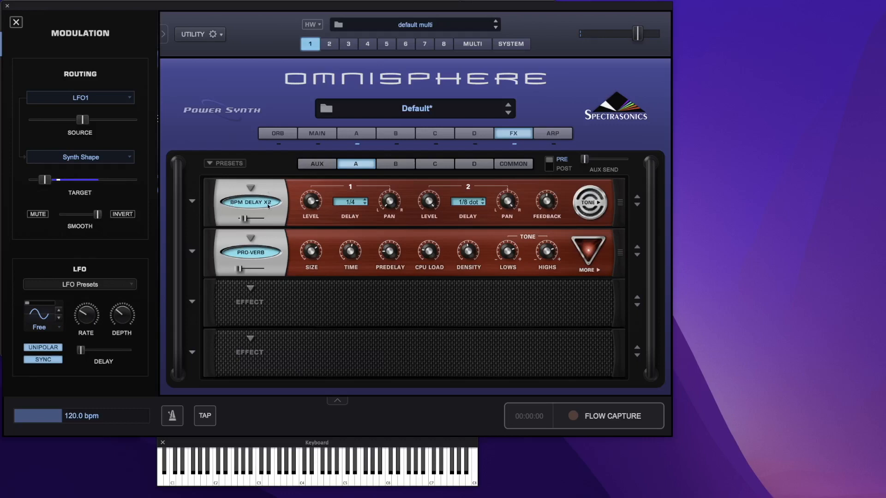
# - Apply the Disappearing Triplets effects preset to the BPM Delay X2
pyautogui.click(193, 203)
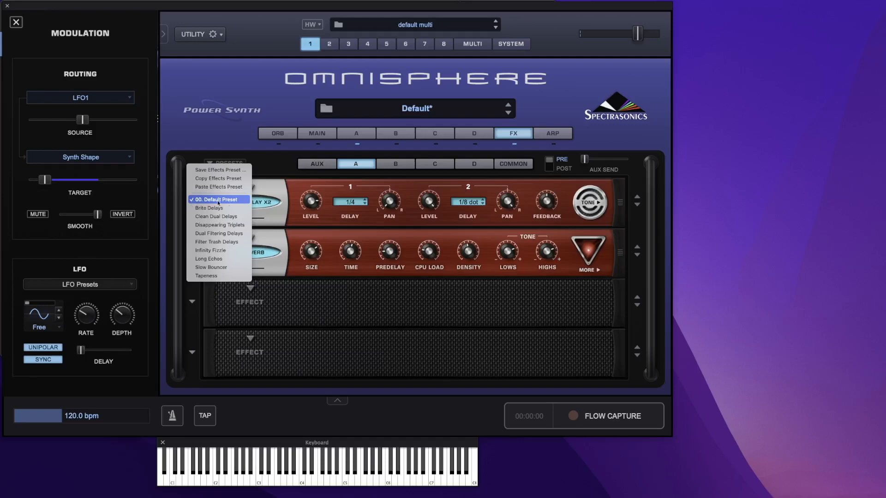
pyautogui.click(229, 224)
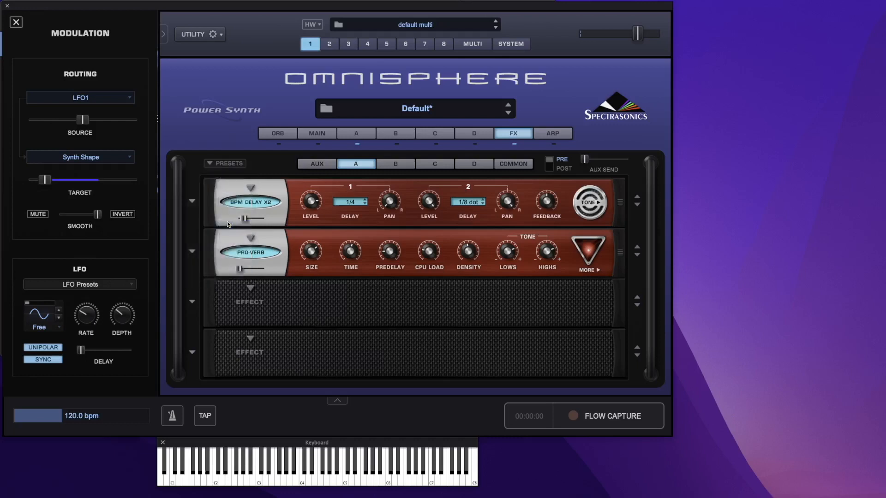
pyautogui.click(192, 202)
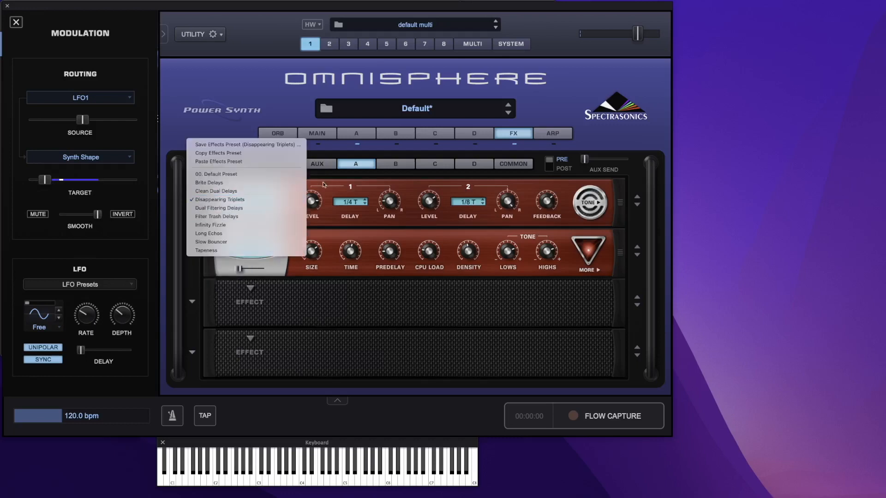
pyautogui.click(342, 187)
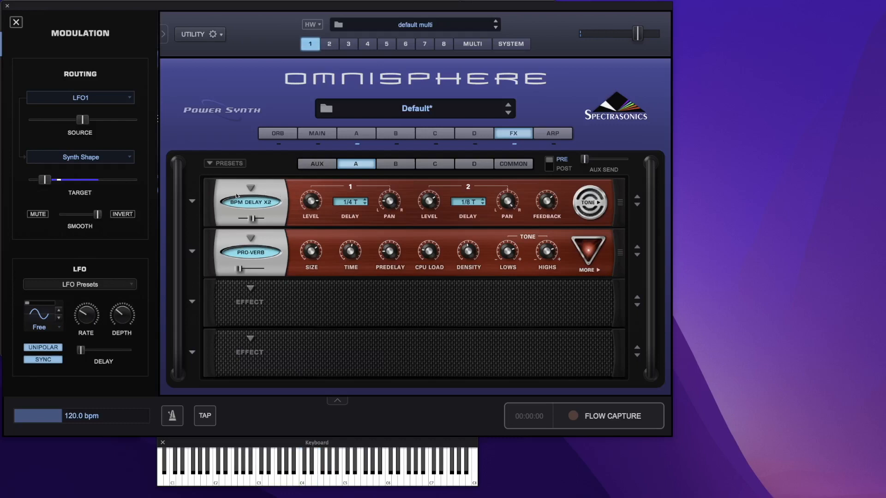
# - Apply the Bouncing Baby effects preset from Special FX to the Pro-Verb in the second slot
pyautogui.click(193, 252)
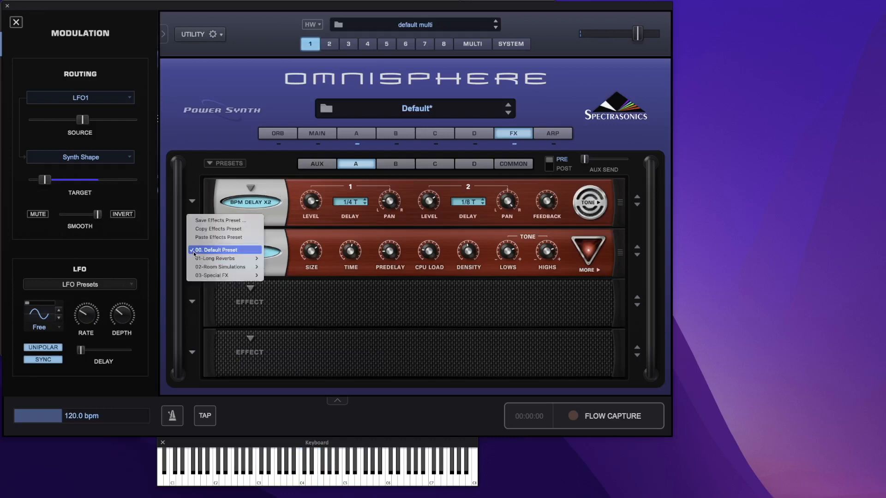
pyautogui.moveTo(208, 259)
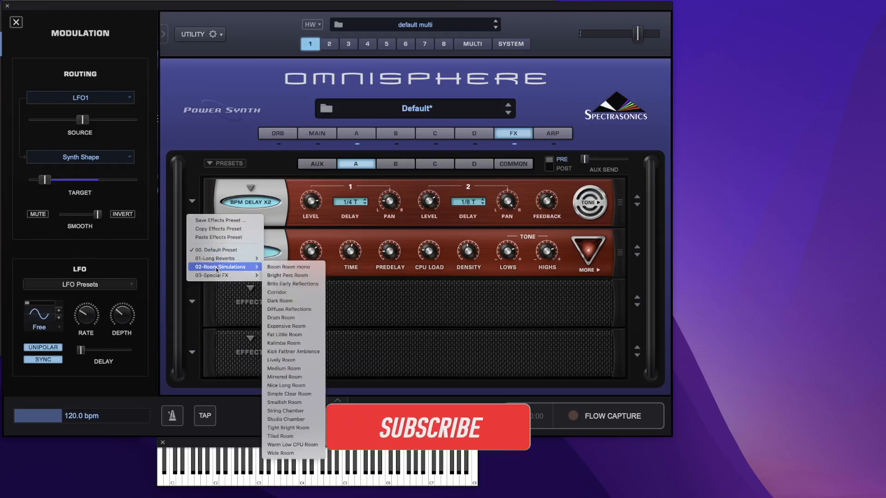
pyautogui.moveTo(219, 276)
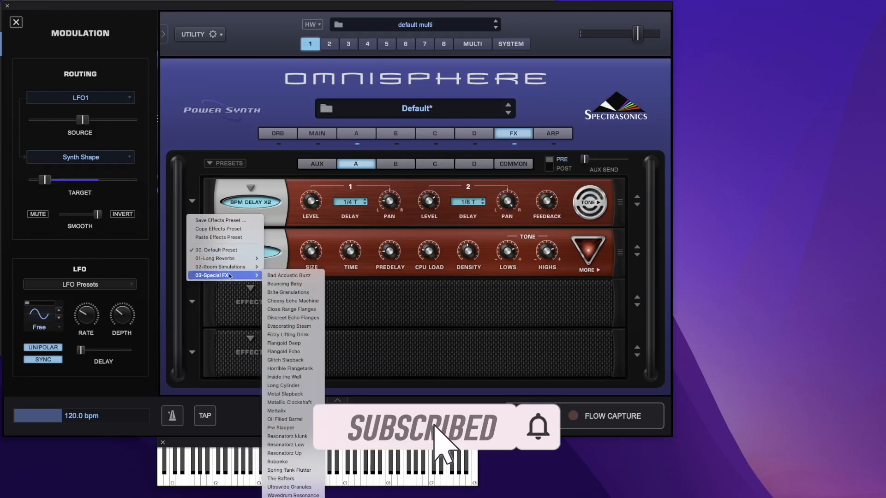
pyautogui.click(298, 285)
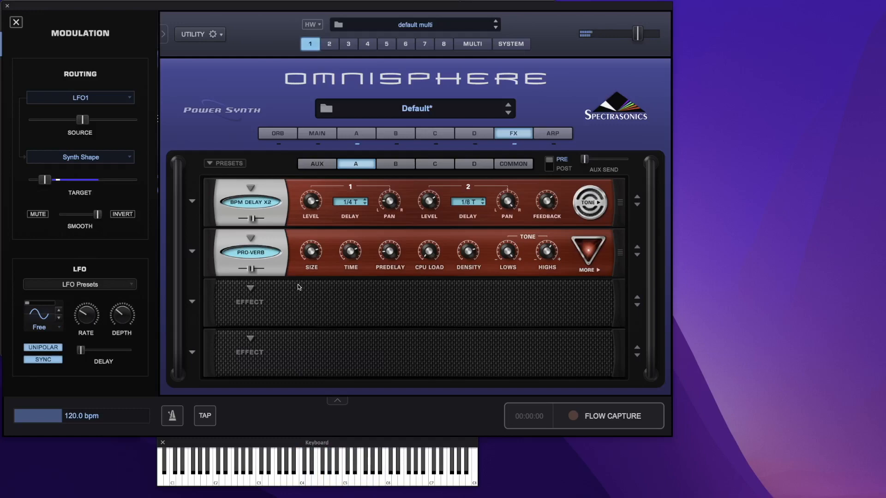
# - Cycle through the BPM Delay X2's effects presets and settle on Clean Dual Delays
pyautogui.click(638, 205)
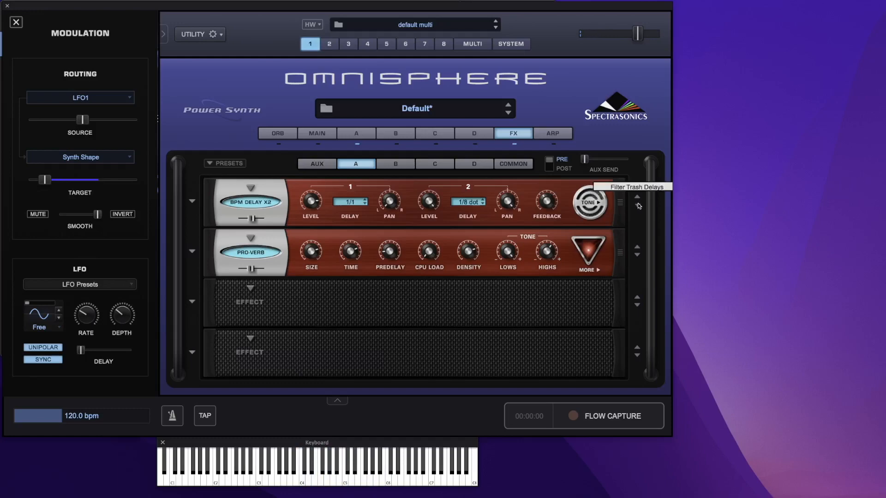
pyautogui.click(637, 205)
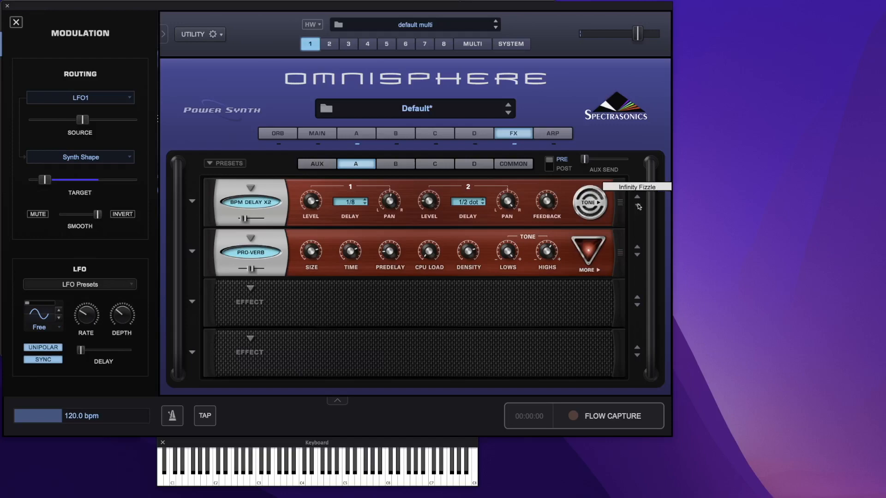
pyautogui.click(638, 205)
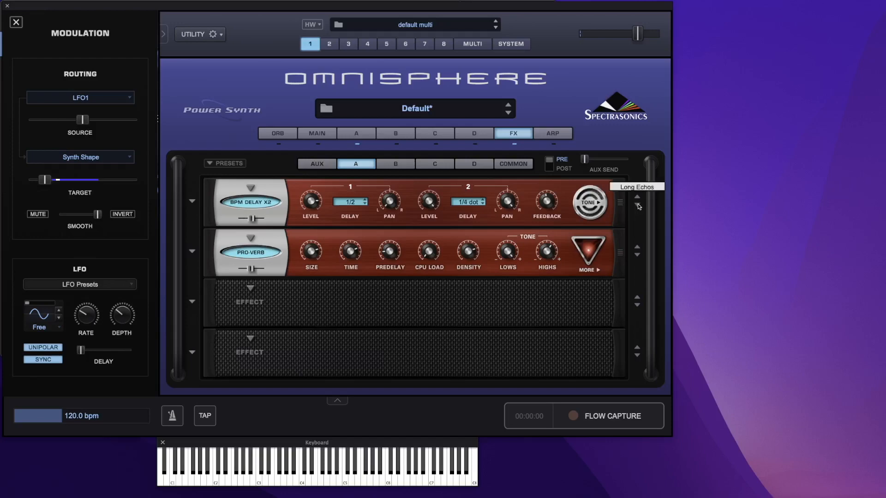
pyautogui.click(638, 205)
pyautogui.click(638, 205)
pyautogui.click(638, 204)
pyautogui.click(638, 205)
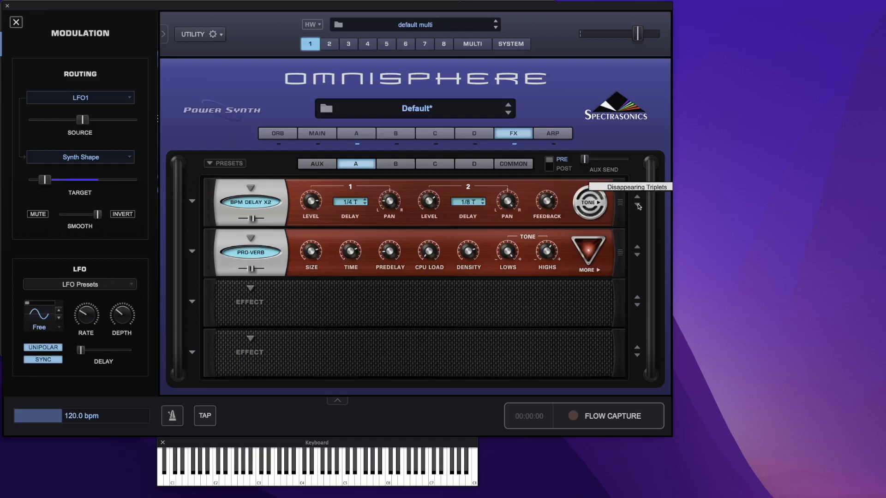
pyautogui.click(638, 204)
pyautogui.click(638, 199)
pyautogui.click(639, 199)
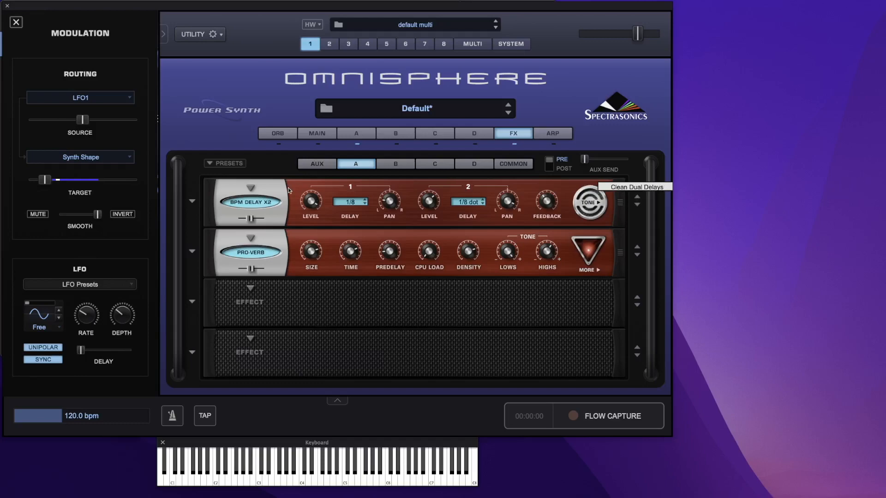
pyautogui.click(192, 202)
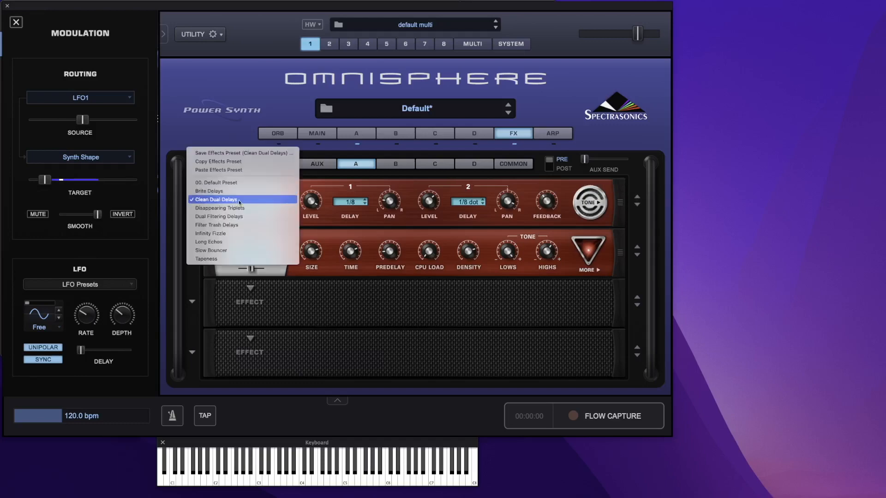
pyautogui.click(565, 309)
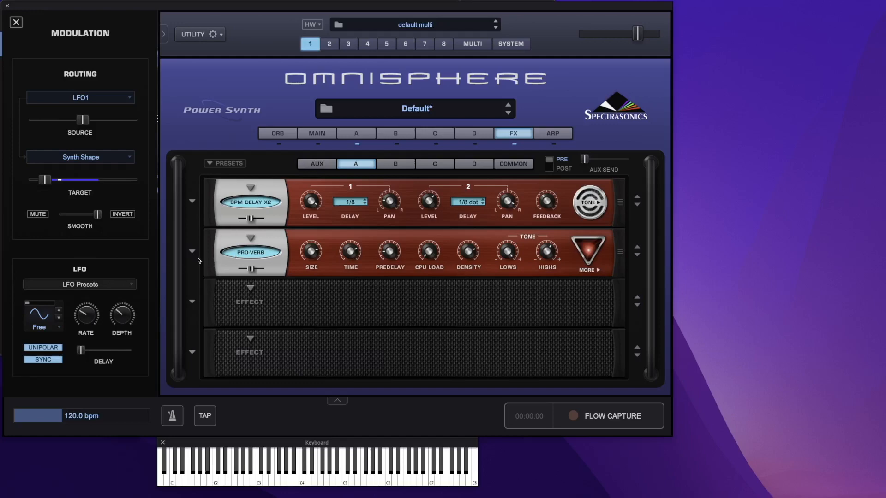
# - Reorder layer A's rack so the BPM Delay X2 is in the first slot and the Pro-Verb in the fourth
pyautogui.moveTo(206, 261); pyautogui.dragTo(221, 191)
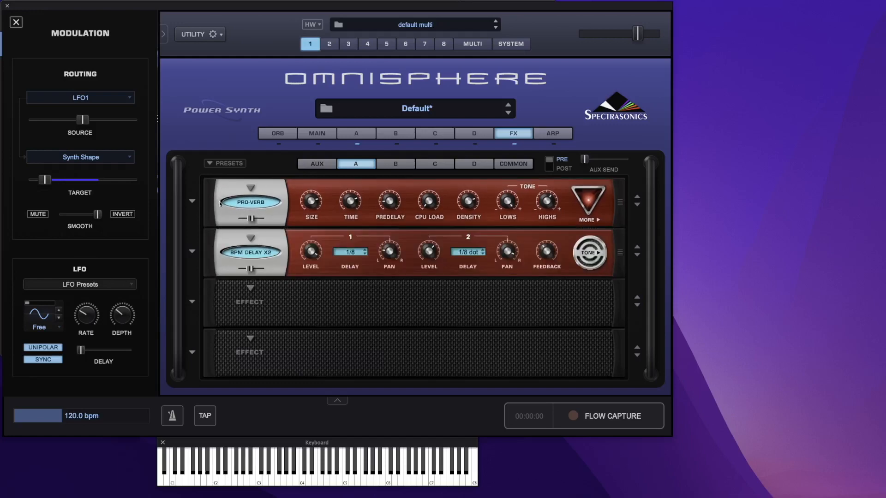
pyautogui.moveTo(211, 247); pyautogui.dragTo(214, 356)
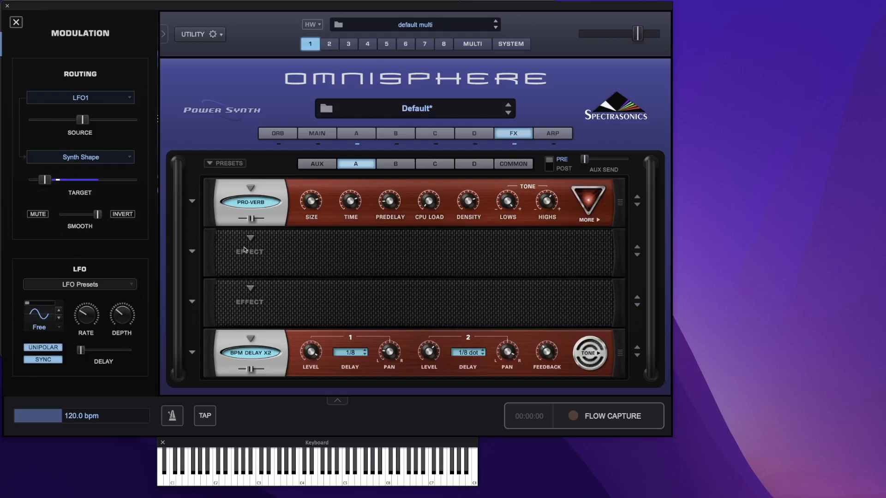
pyautogui.moveTo(208, 368); pyautogui.dragTo(206, 199)
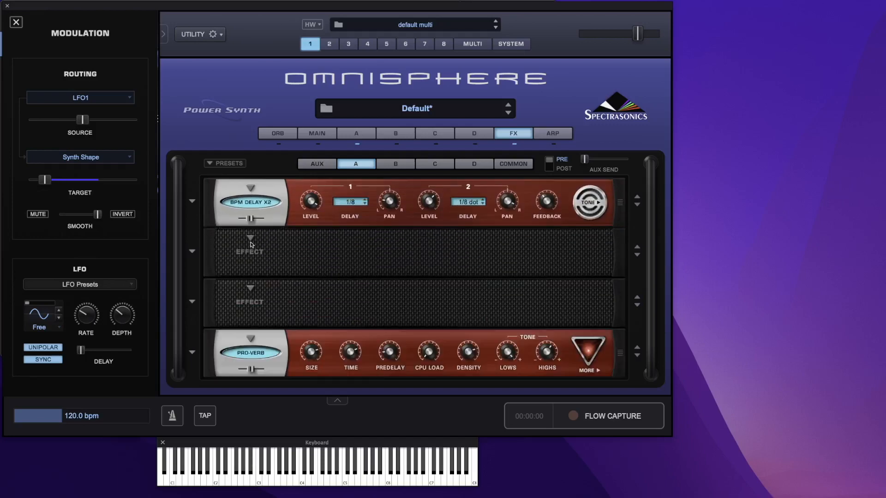
# - Insert an Analog Chorus in the second slot and apply the Vibratatolus effects preset to it
pyautogui.click(251, 238)
pyautogui.moveTo(290, 289)
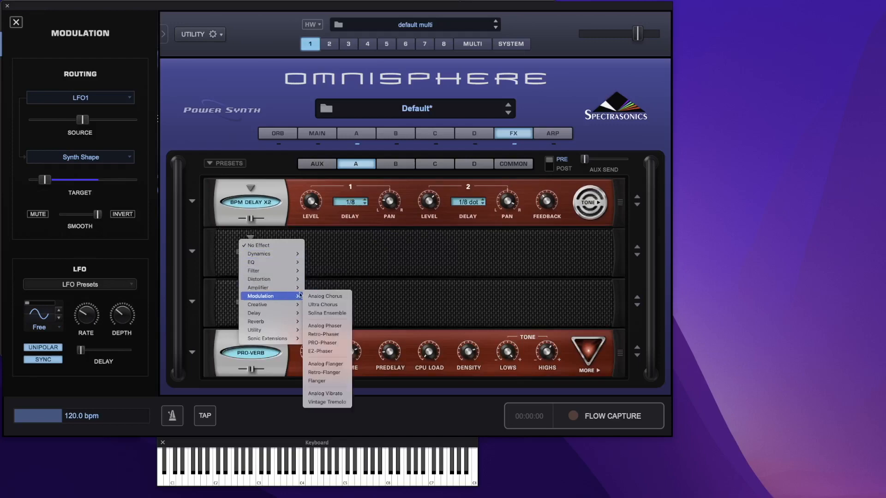
pyautogui.click(333, 299)
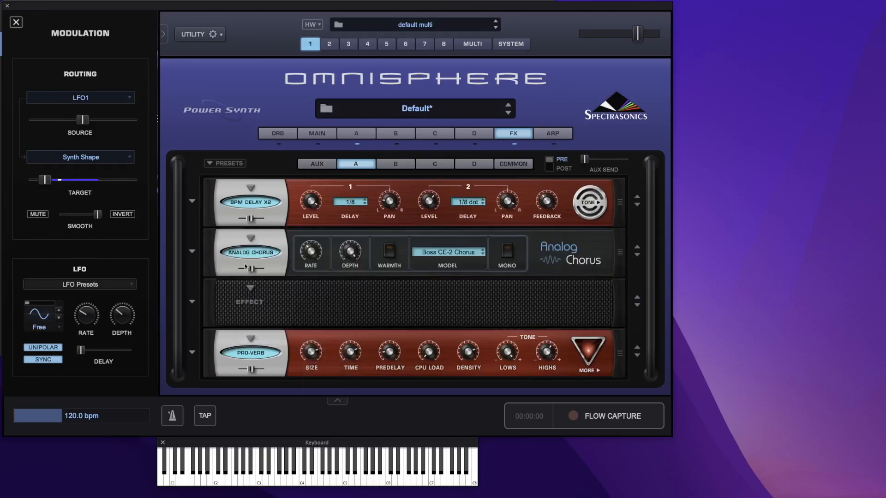
pyautogui.moveTo(251, 270); pyautogui.dragTo(247, 272)
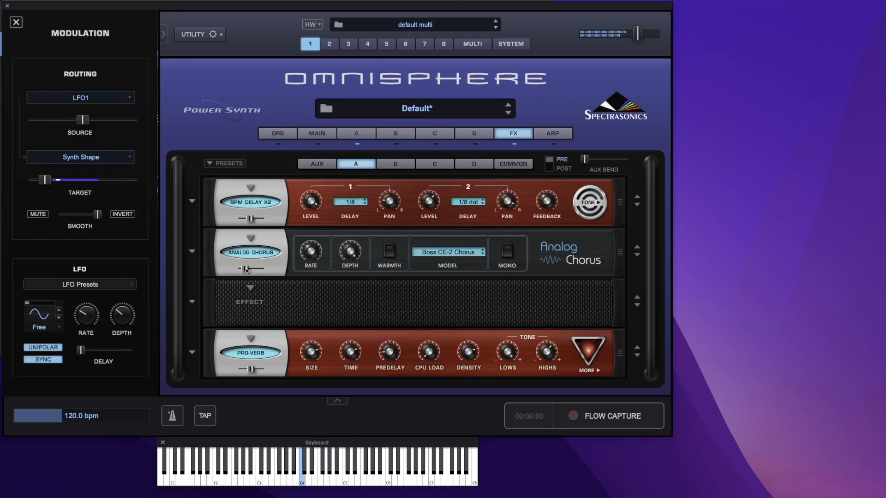
pyautogui.click(193, 251)
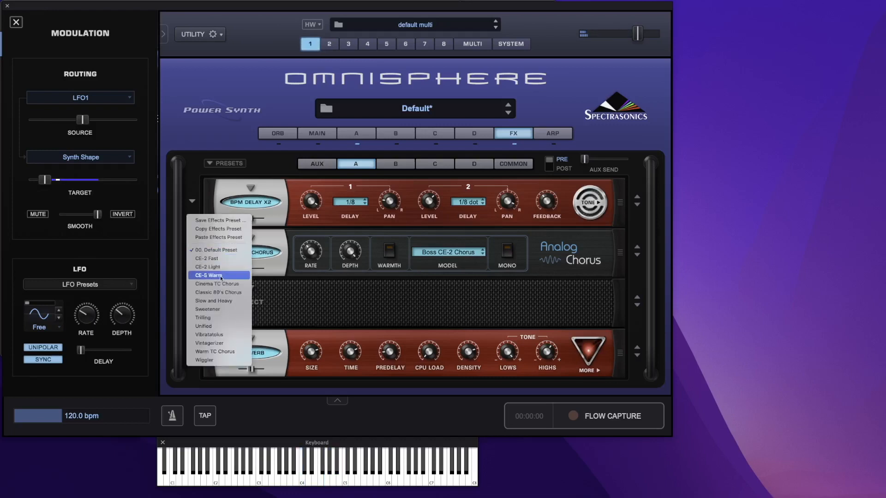
pyautogui.click(223, 335)
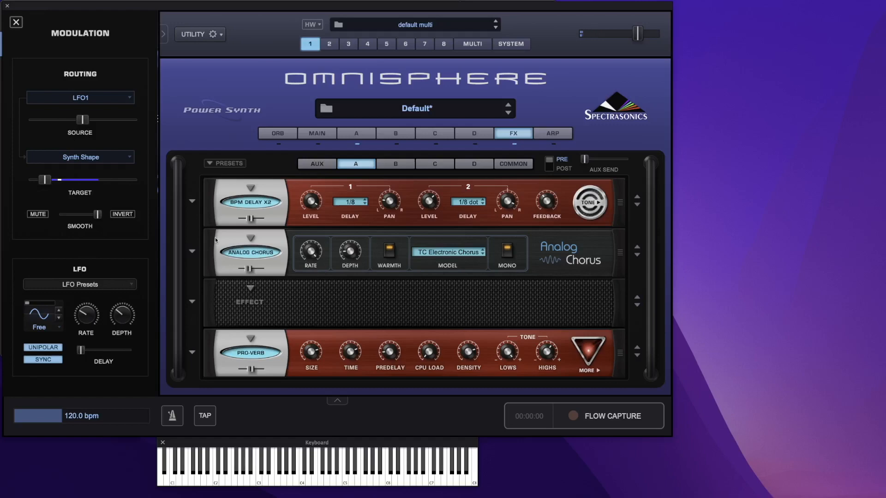
# - Reset layer A's effects rack to the Empty Rack preset
pyautogui.click(211, 164)
pyautogui.moveTo(210, 169)
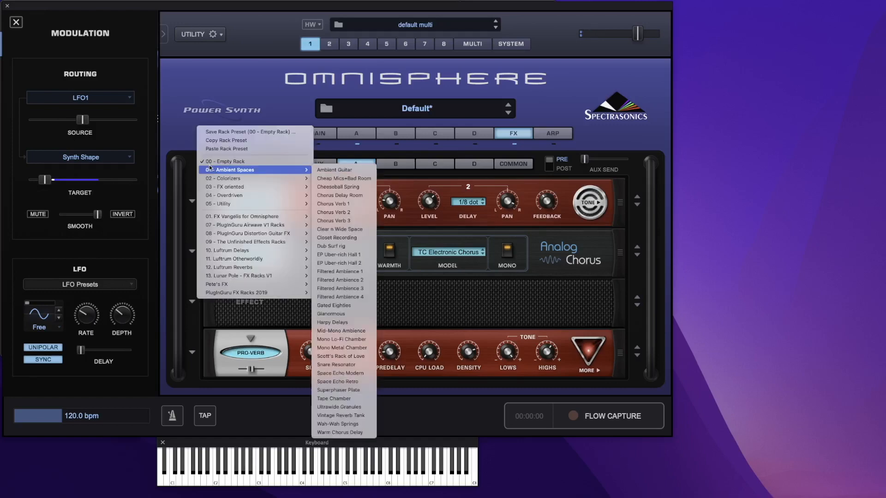
pyautogui.click(253, 161)
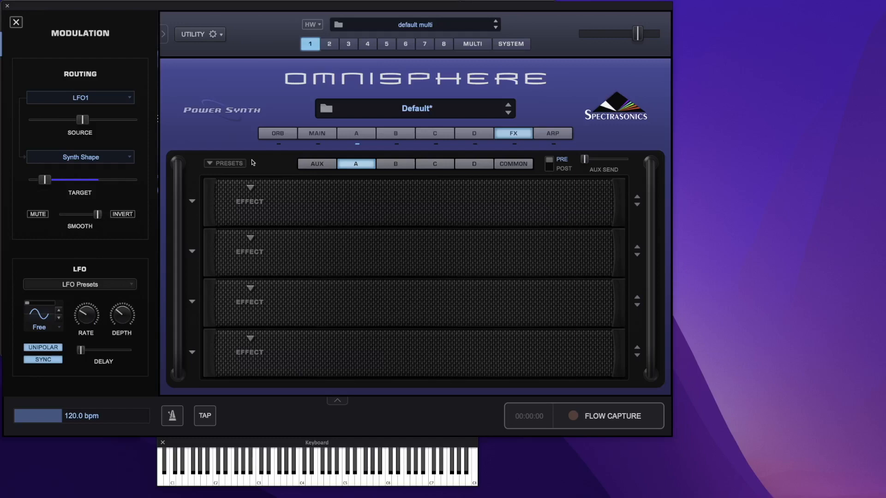
# - Insert the Sonic Extensions effect Sky Verb in the first slot and apply its Dark Rooms effects preset
pyautogui.click(250, 187)
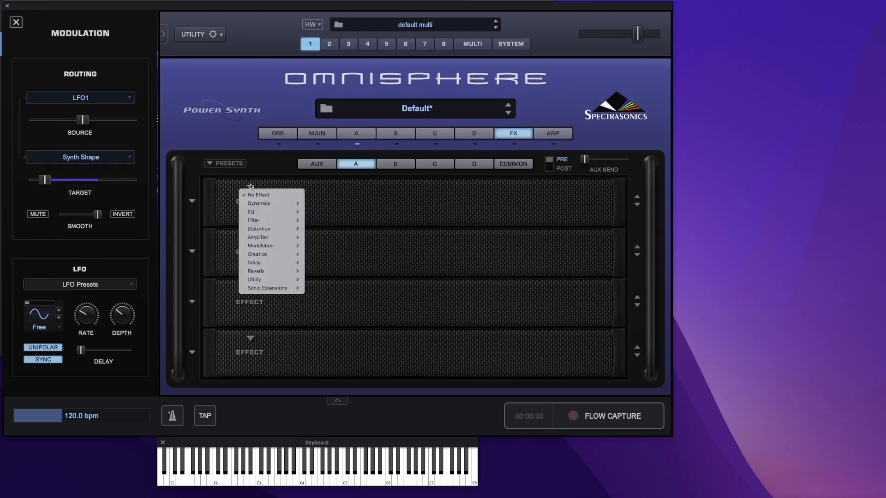
pyautogui.moveTo(265, 239)
pyautogui.moveTo(279, 289)
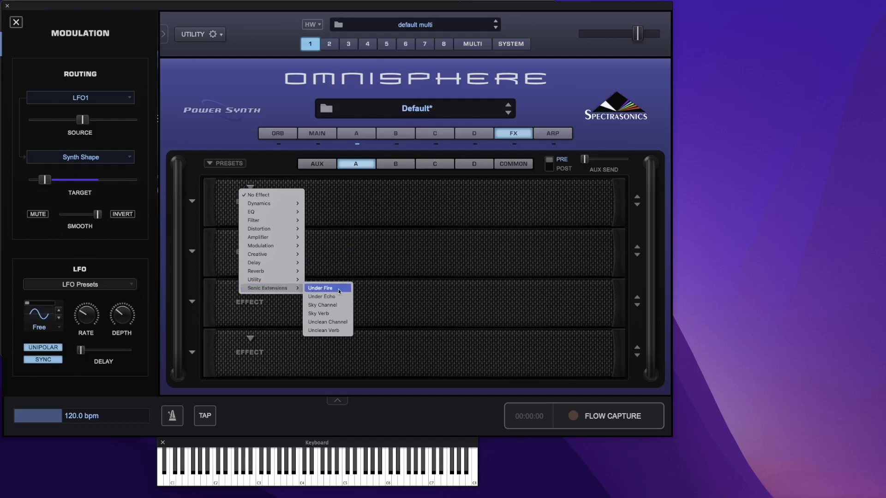
pyautogui.click(327, 314)
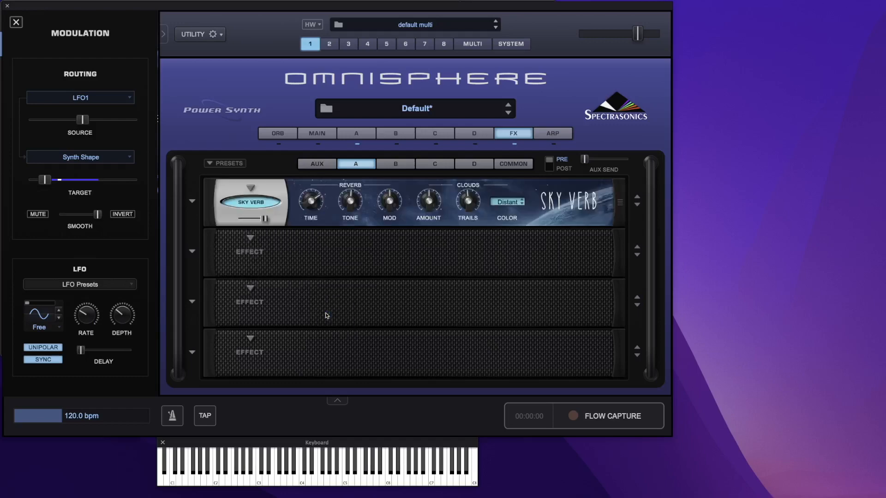
pyautogui.moveTo(265, 220); pyautogui.dragTo(246, 222)
pyautogui.click(191, 201)
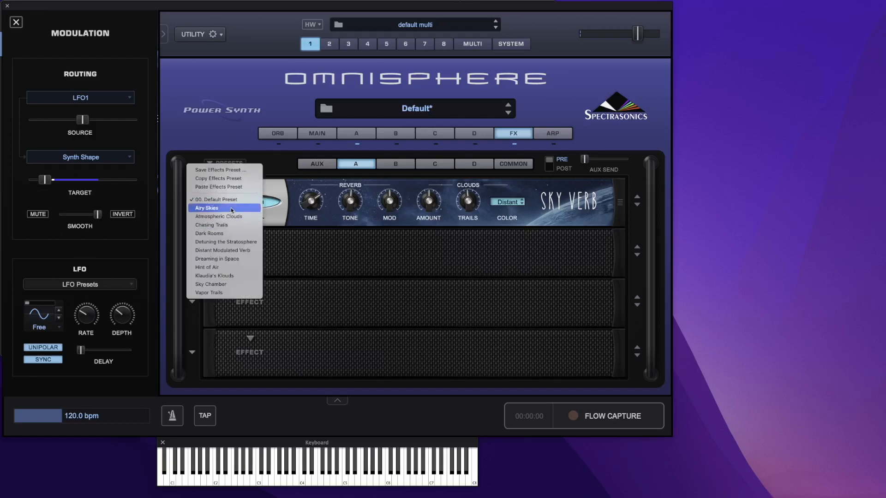
pyautogui.click(231, 237)
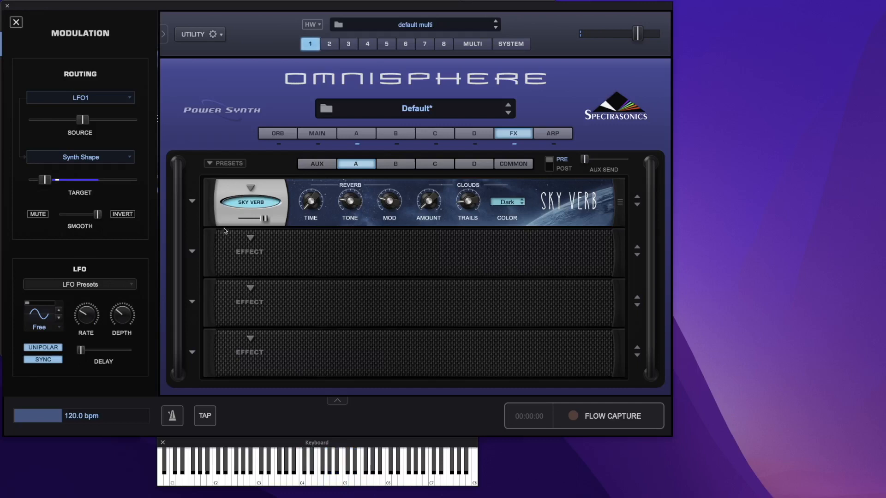
# - Put Under Echo in the first slot in place of Sky Verb and apply the Dusk Hours preset from Magnetic Echoes
pyautogui.click(250, 238)
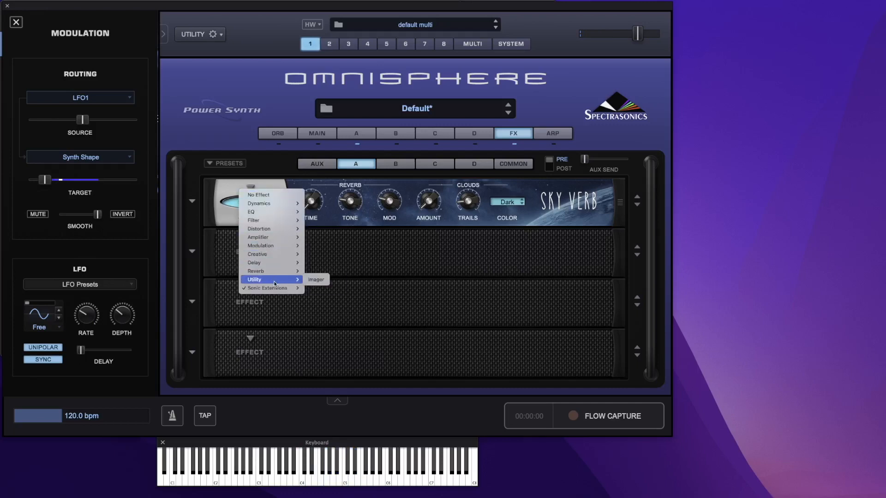
pyautogui.click(332, 296)
pyautogui.click(192, 201)
pyautogui.moveTo(231, 212)
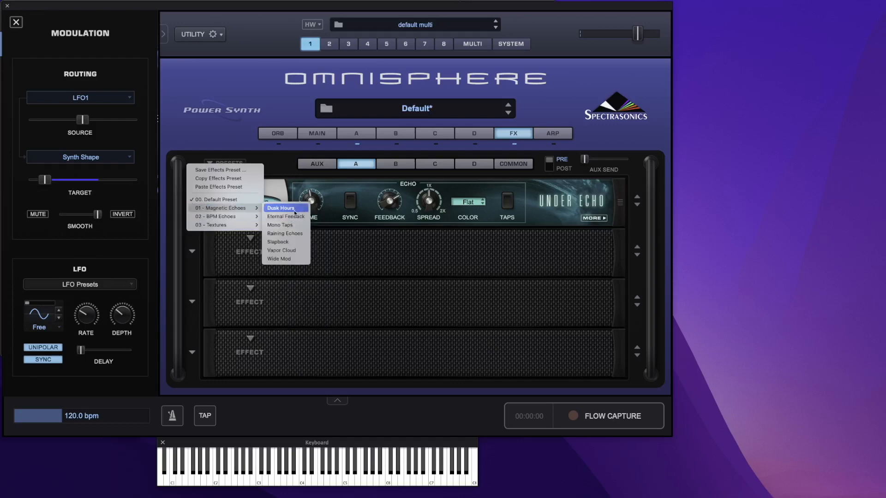
pyautogui.click(295, 209)
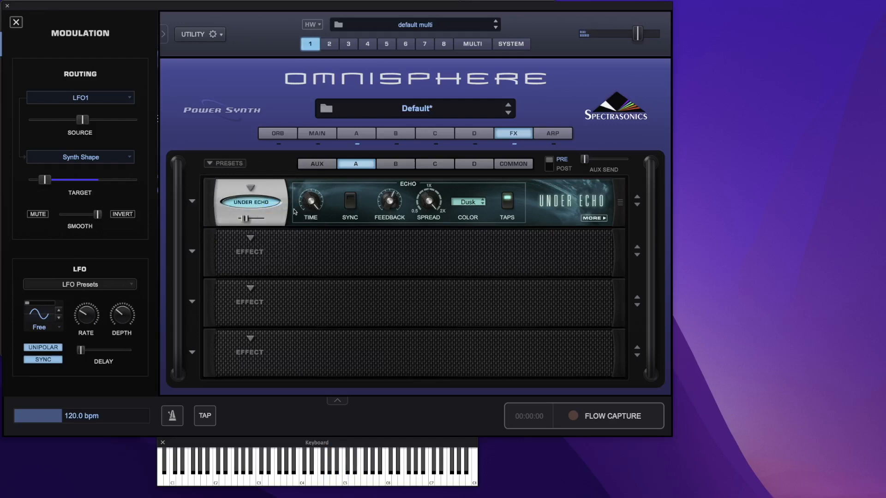
# - Adjust Under Echo's time with sync on and spread at 1 x, and raise its pitch shifter and reverb mix
pyautogui.moveTo(314, 202); pyautogui.dragTo(317, 254)
pyautogui.moveTo(428, 201); pyautogui.dragTo(439, 267)
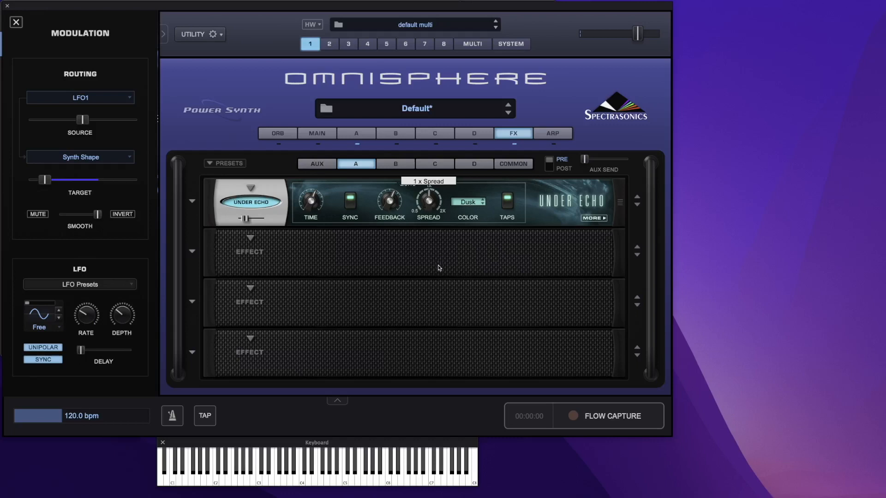
pyautogui.click(599, 219)
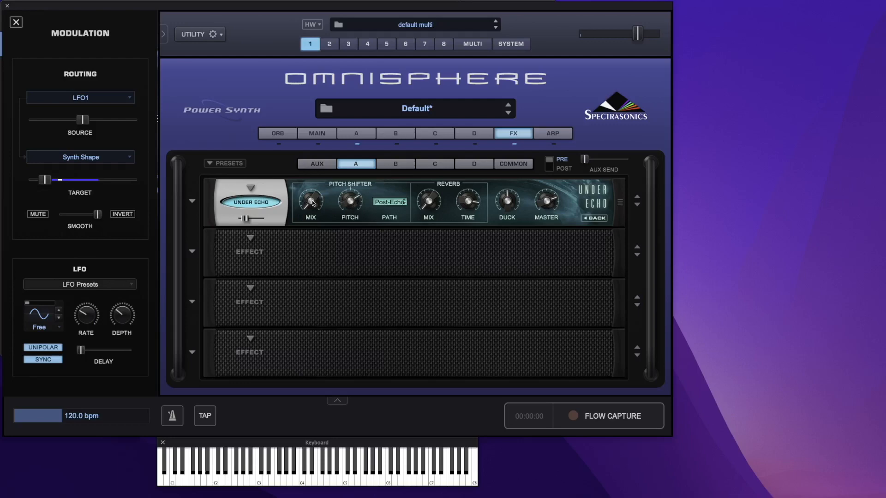
pyautogui.moveTo(313, 185)
pyautogui.moveTo(432, 206); pyautogui.dragTo(433, 160)
# - Examine the effects racks of layers B, C and D, the Common rack and the Aux rack, and return to layer A's rack
pyautogui.click(402, 169)
pyautogui.click(460, 169)
pyautogui.click(441, 166)
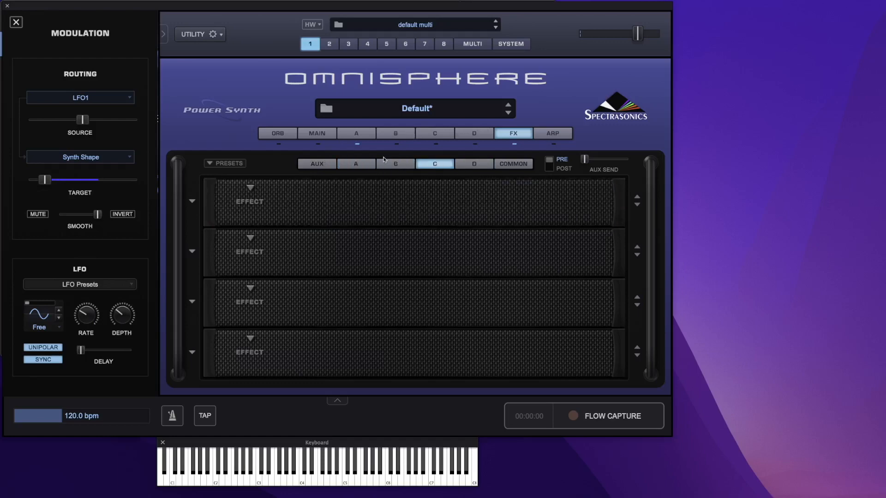
pyautogui.click(369, 163)
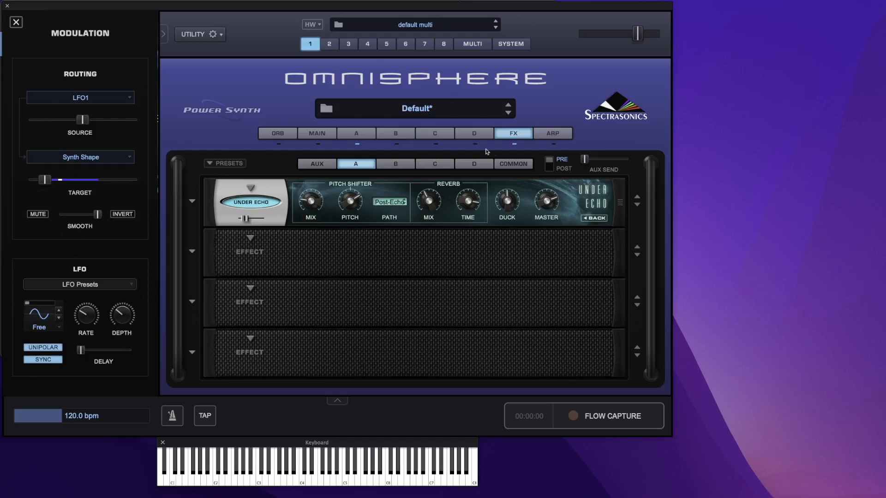
pyautogui.click(513, 162)
pyautogui.click(319, 169)
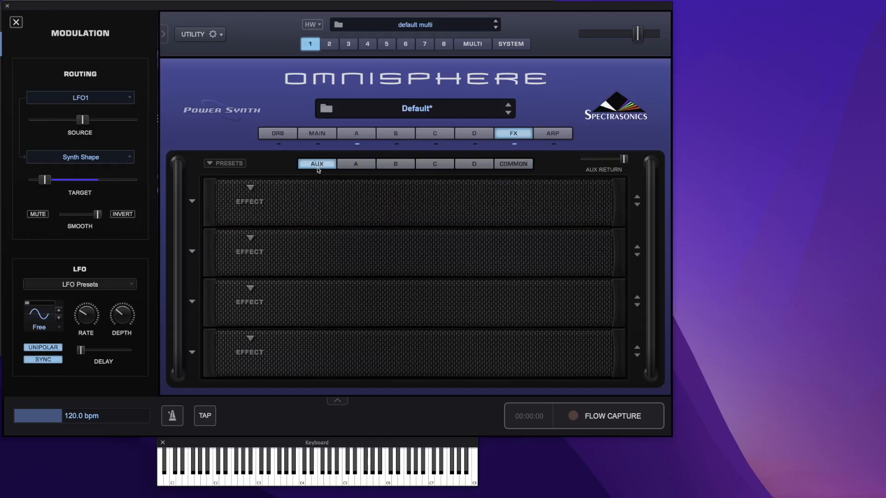
pyautogui.click(351, 166)
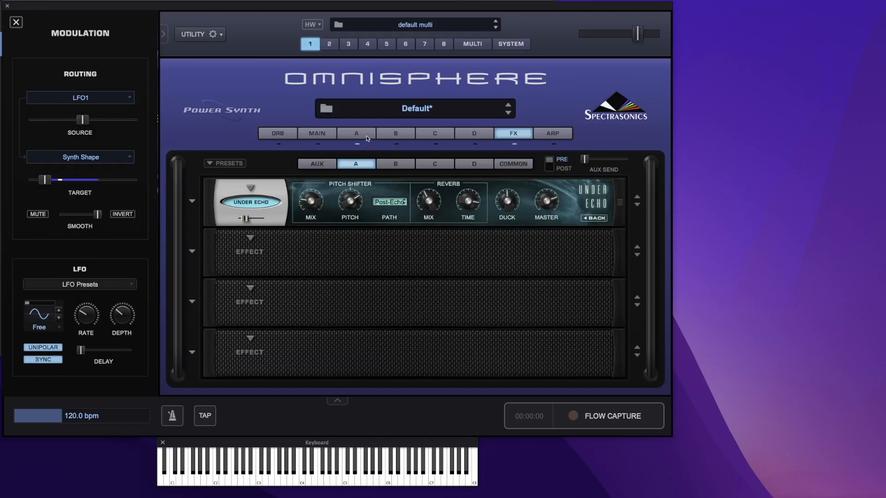
# - Copy layer A and paste it into layer B
pyautogui.click(358, 134)
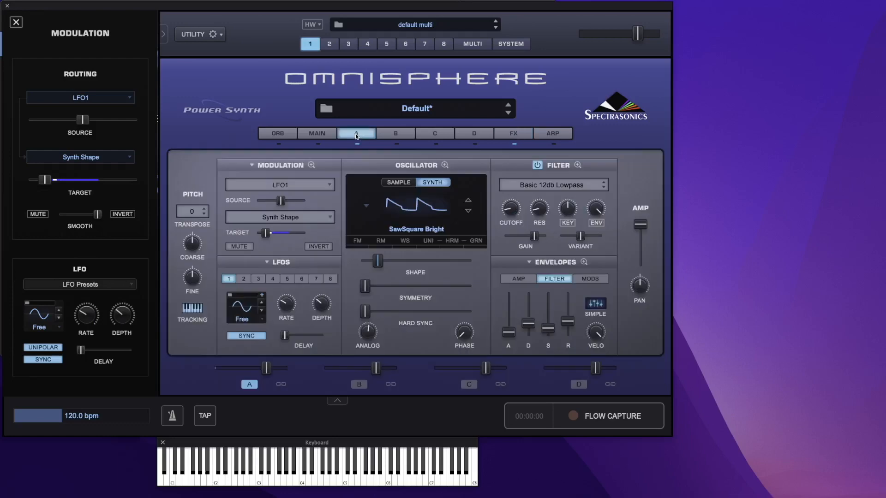
pyautogui.click(209, 35)
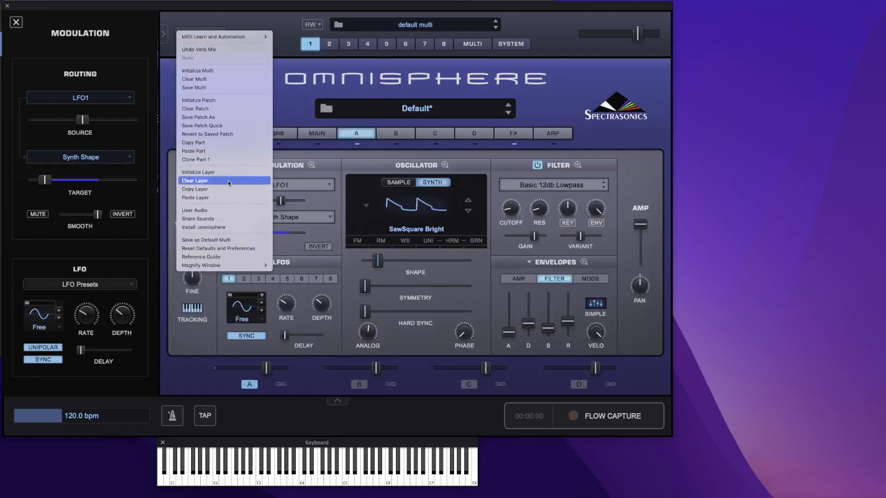
pyautogui.click(227, 190)
pyautogui.click(397, 134)
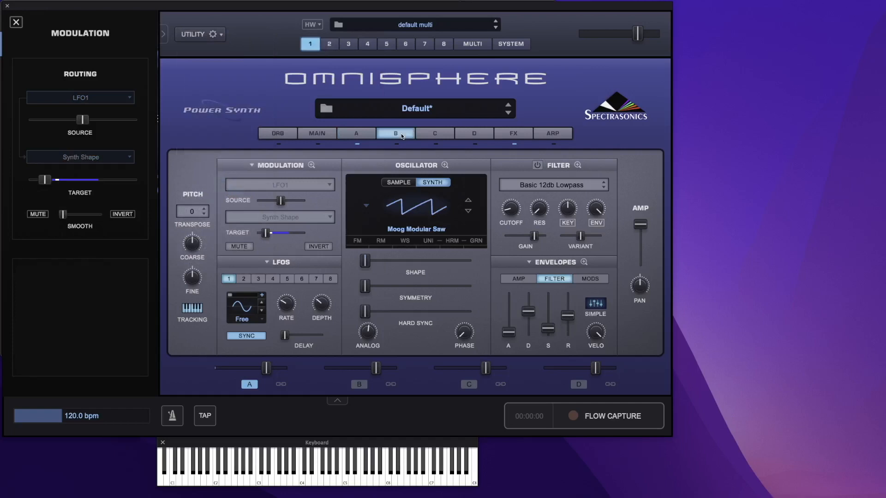
pyautogui.click(210, 35)
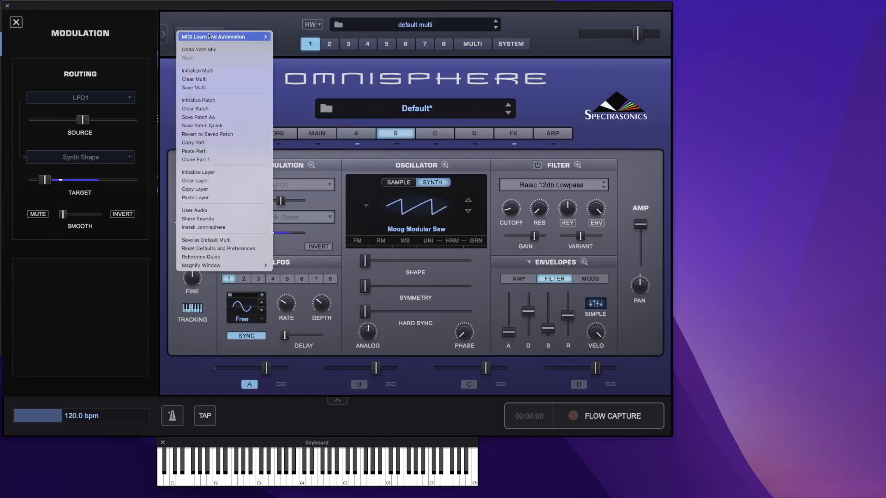
pyautogui.click(203, 197)
# - Load the Clean Bells digital wavetable into layer B's oscillator
pyautogui.click(421, 213)
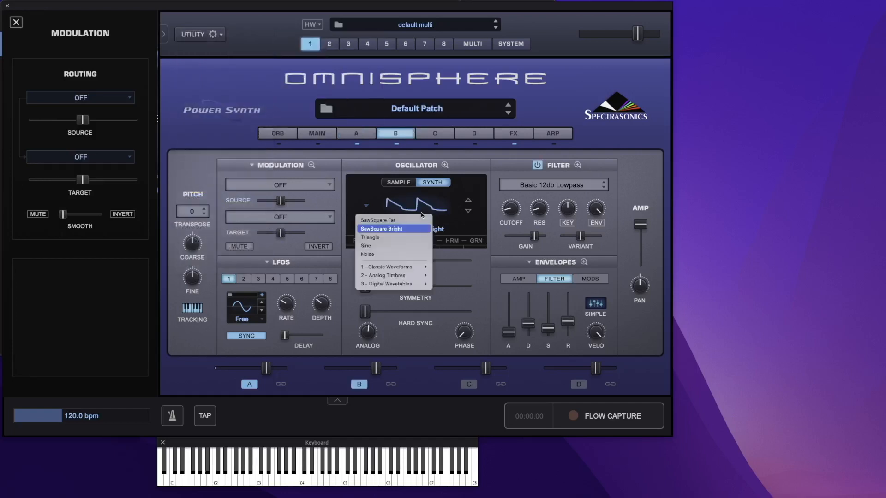
pyautogui.moveTo(416, 283)
pyautogui.moveTo(456, 284)
pyautogui.click(494, 284)
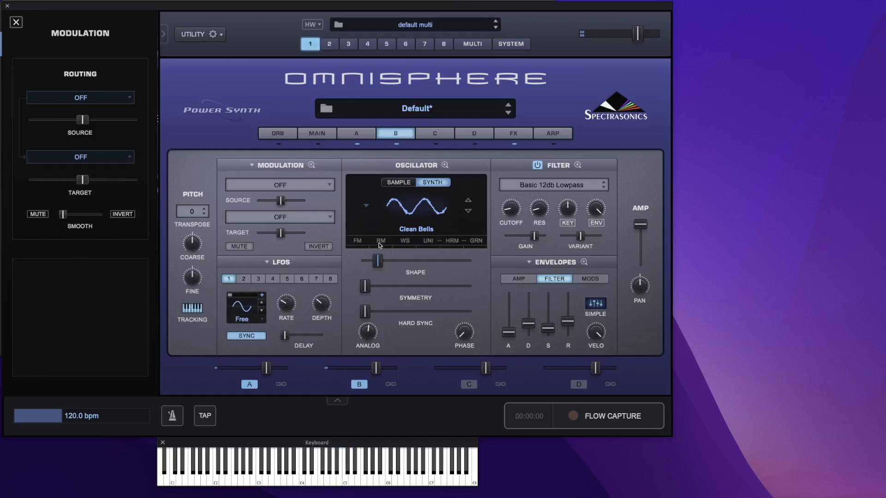
# - Set layer B's oscillator to the Big Boy waveform from the Attitude group of Analog Timbres
pyautogui.click(411, 213)
pyautogui.moveTo(413, 213)
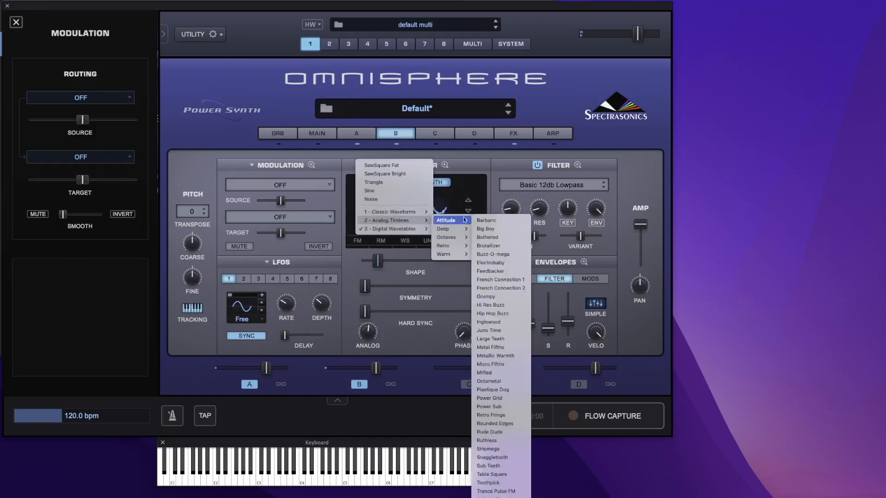
pyautogui.click(503, 228)
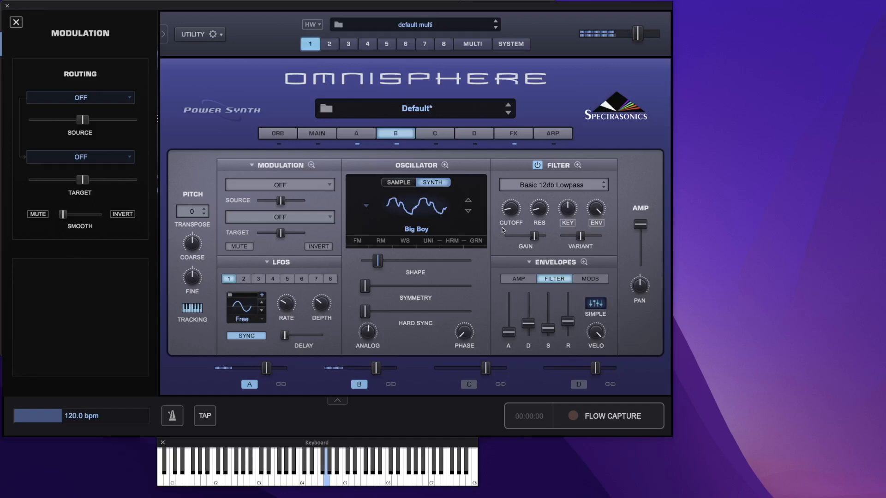
# - Bypass the Under Echo effect in the effects racks of layers A and B
pyautogui.click(511, 136)
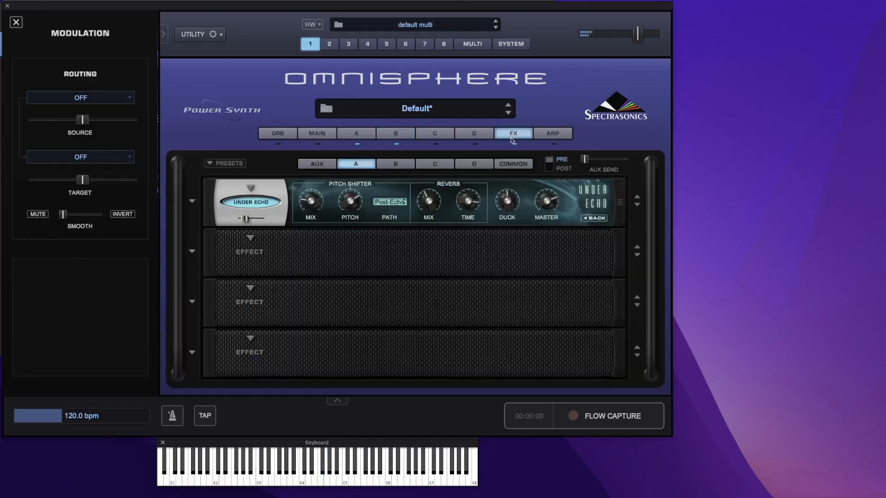
pyautogui.click(258, 204)
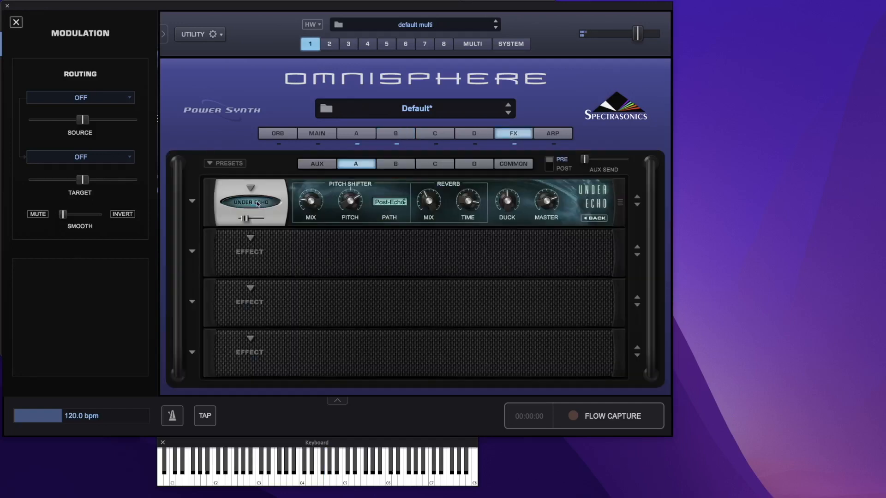
pyautogui.click(398, 165)
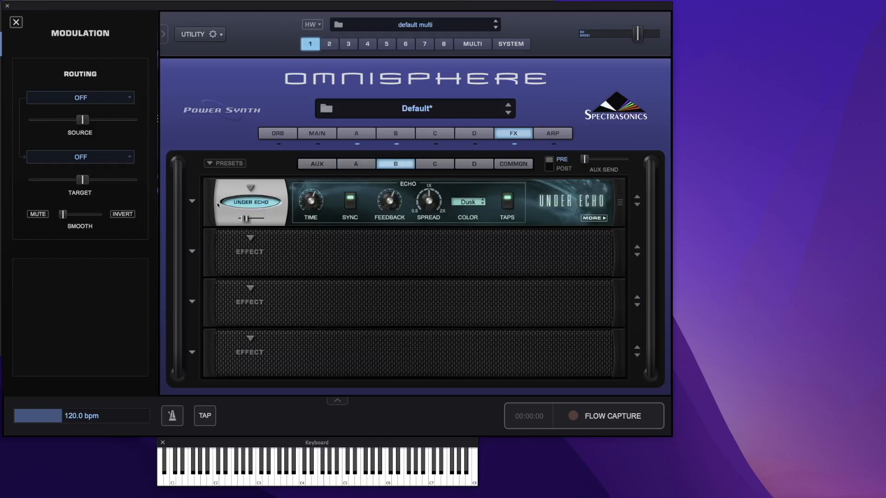
pyautogui.click(221, 205)
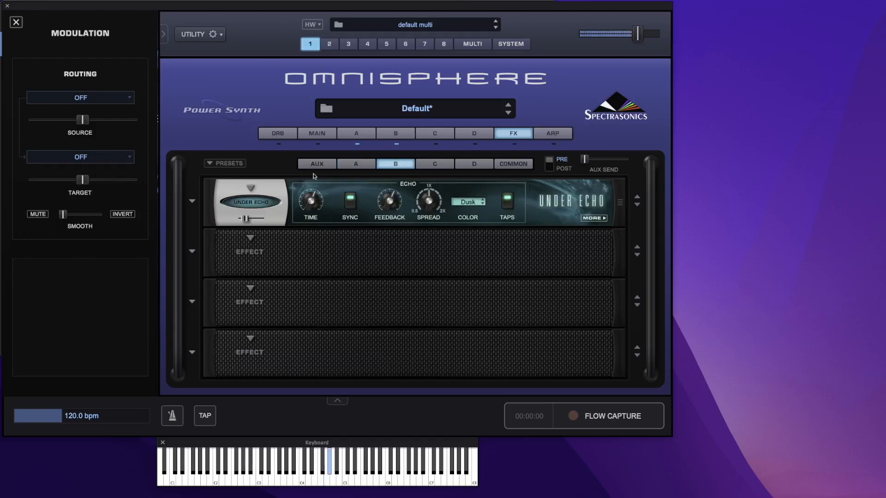
# - Transpose layer B by -12
pyautogui.click(393, 135)
pyautogui.click(191, 211)
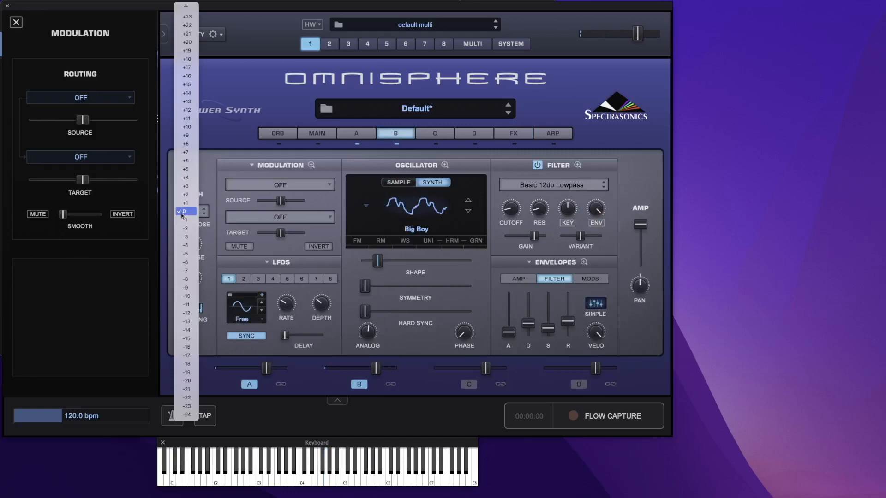
pyautogui.click(189, 315)
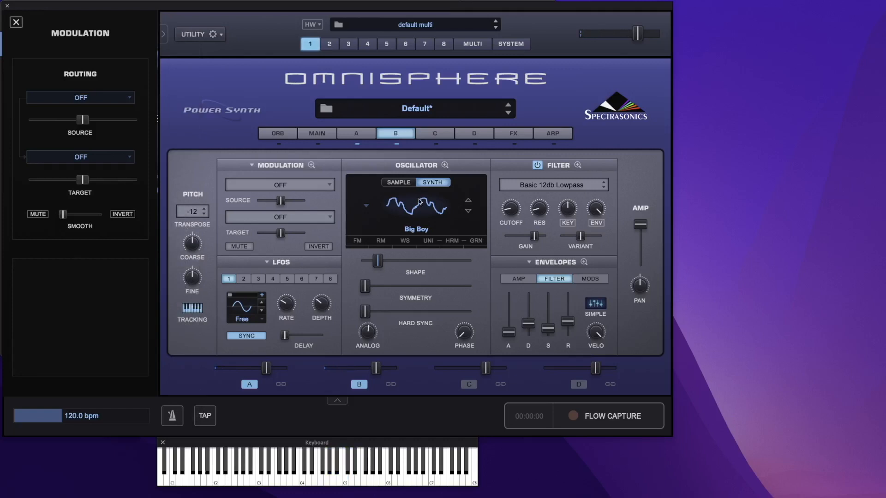
# - Clear the effects racks of layers A and B with the Empty Rack preset and return to layer A's rack
pyautogui.click(516, 135)
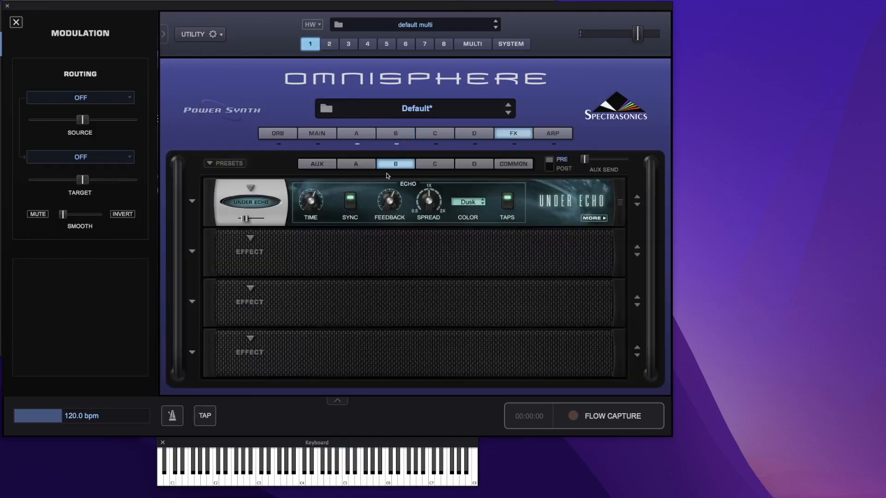
pyautogui.click(365, 167)
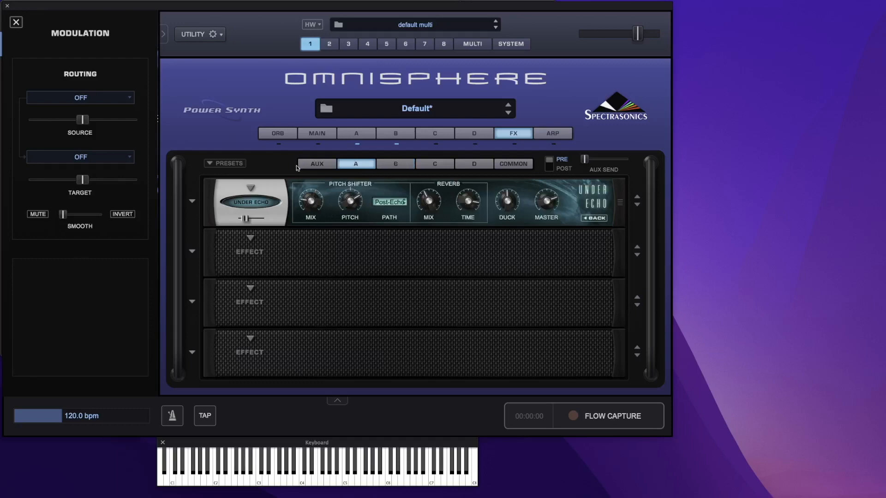
pyautogui.click(217, 164)
pyautogui.click(259, 161)
pyautogui.click(390, 164)
pyautogui.click(216, 164)
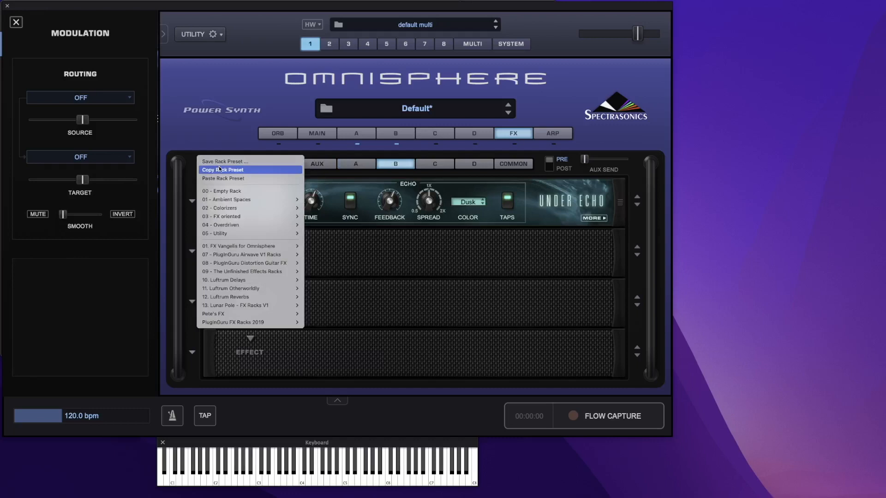
pyautogui.click(229, 191)
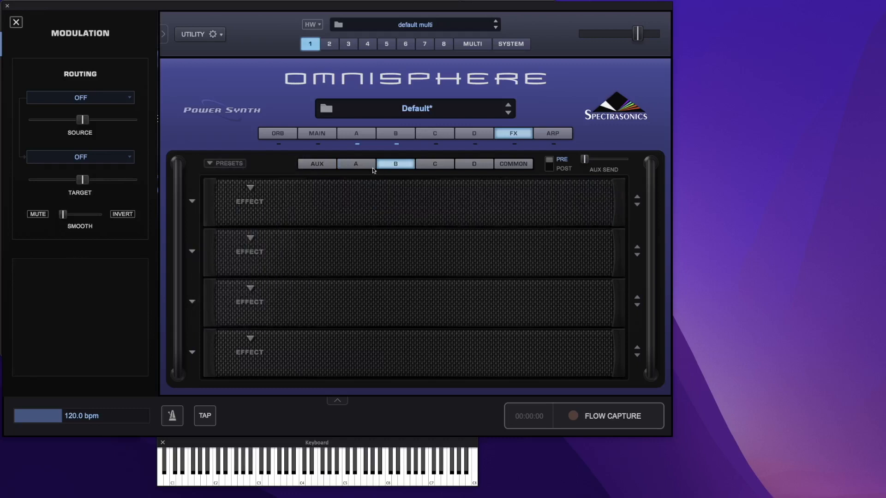
pyautogui.click(368, 167)
pyautogui.click(222, 165)
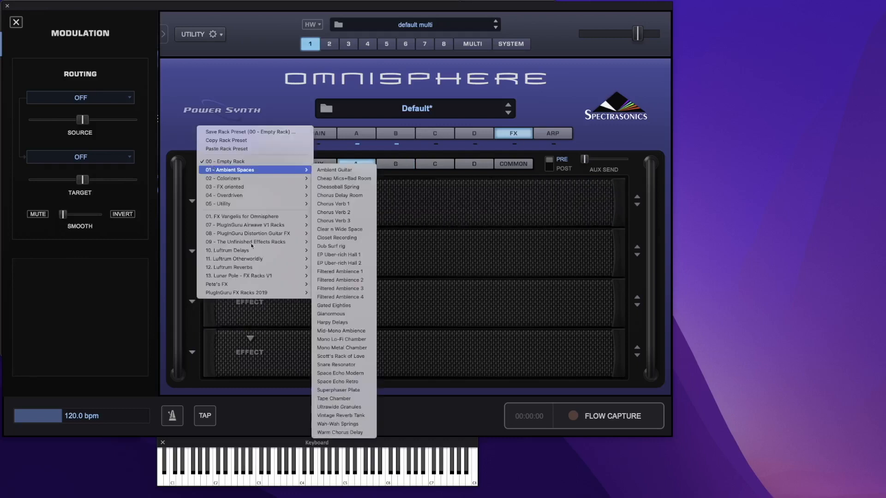
pyautogui.moveTo(288, 248)
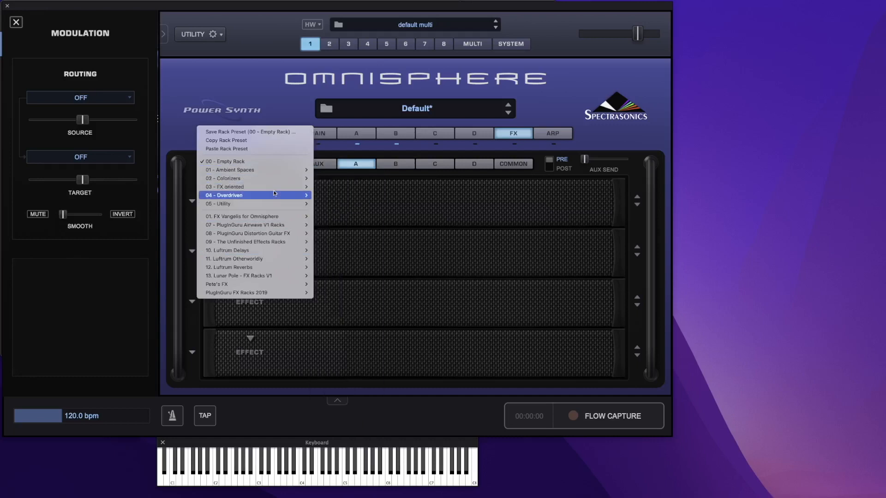
pyautogui.moveTo(274, 187)
pyautogui.click(359, 193)
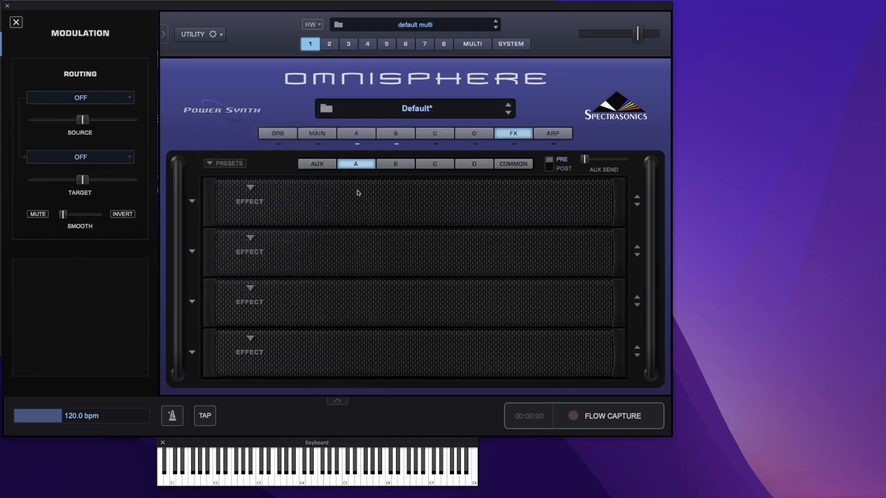
# - Insert Ultra Chorus and BPM Delay in the first and second slots of layer A's rack, and lower Ultra Chorus's mix
pyautogui.click(238, 191)
pyautogui.moveTo(286, 254)
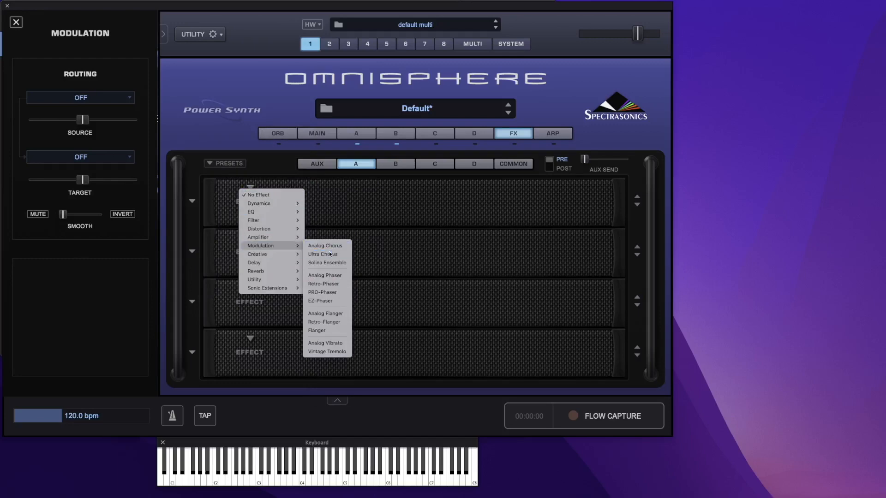
pyautogui.click(327, 254)
pyautogui.click(249, 244)
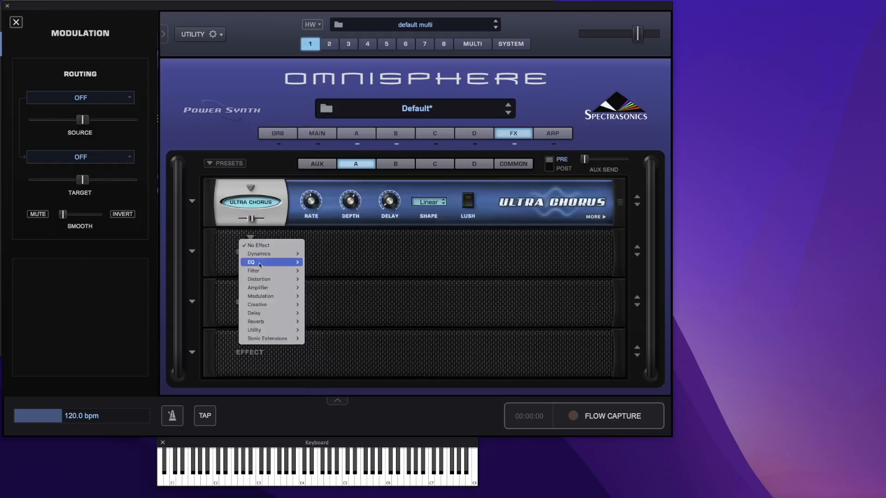
pyautogui.moveTo(278, 319)
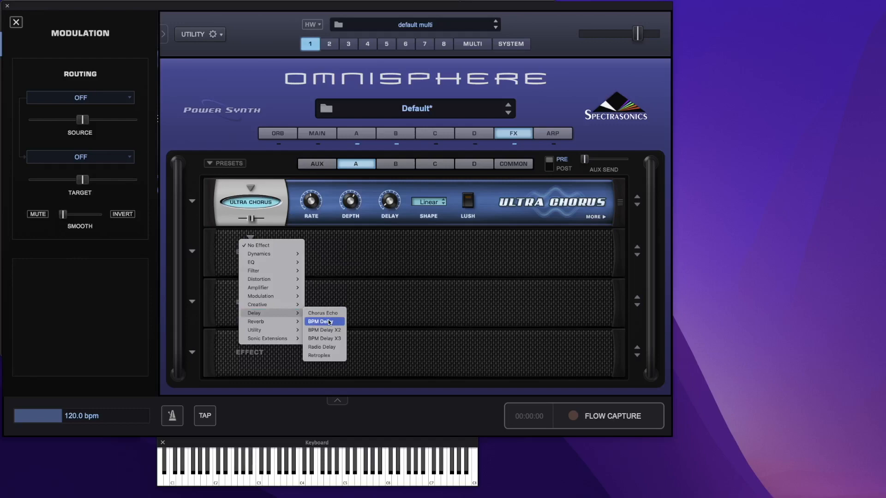
pyautogui.click(329, 322)
pyautogui.moveTo(254, 223); pyautogui.dragTo(248, 223)
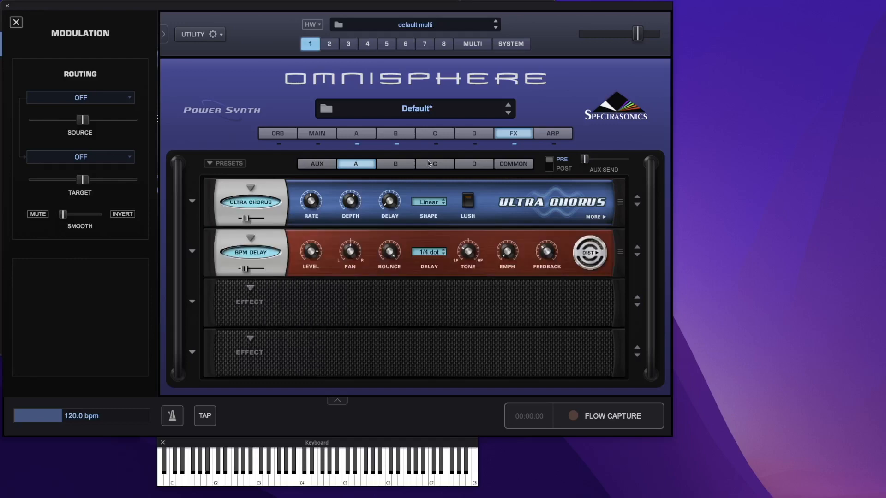
# - Insert the Bassman amplifier in the first slot of layer B's effects rack
pyautogui.click(401, 165)
pyautogui.click(248, 185)
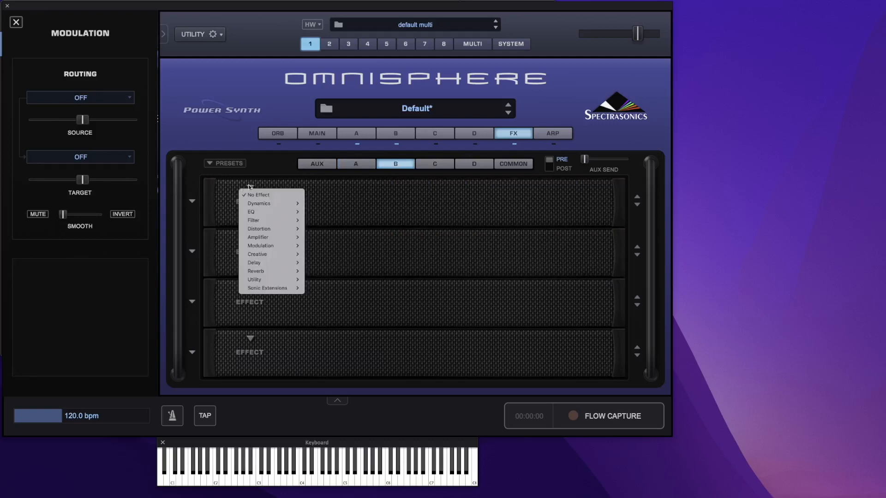
pyautogui.moveTo(287, 262)
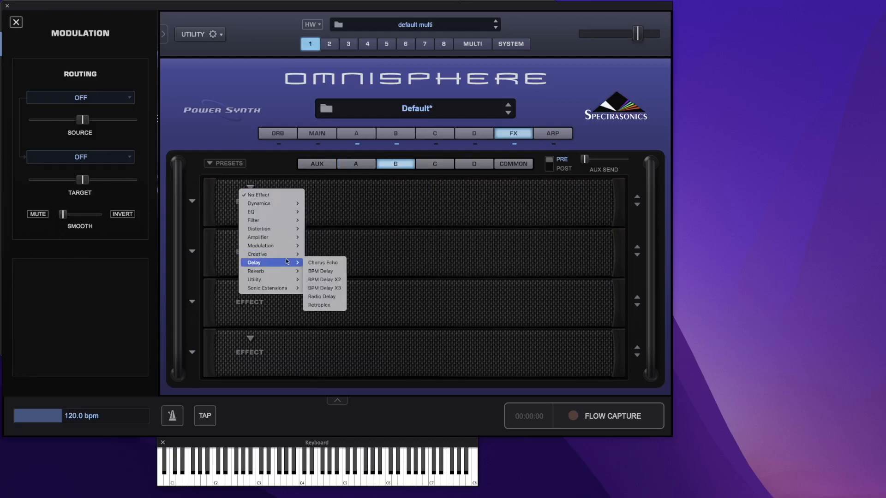
pyautogui.moveTo(289, 237)
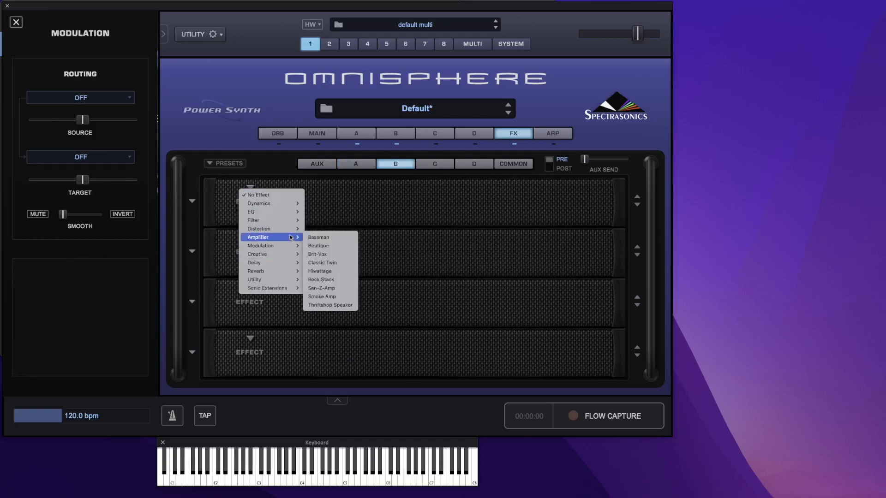
pyautogui.click(317, 238)
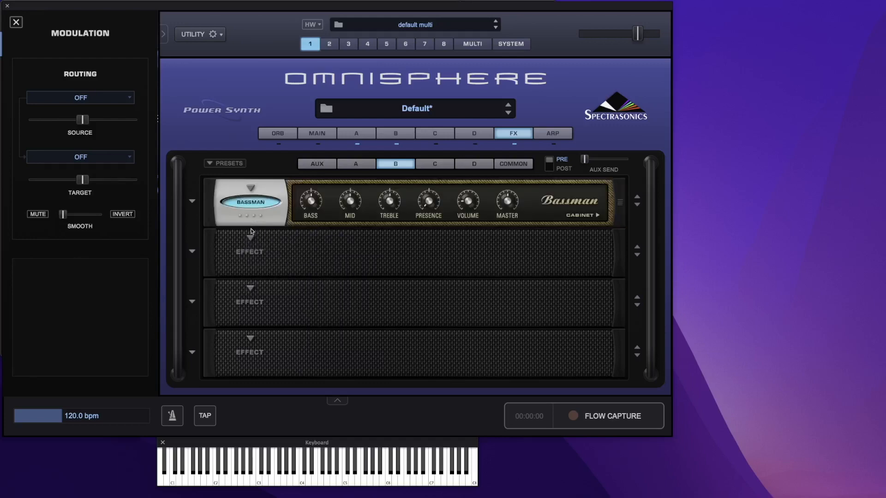
# - Apply the Deep Push effects preset to the Bassman and raise its master level to about -0.23 dB
pyautogui.click(194, 205)
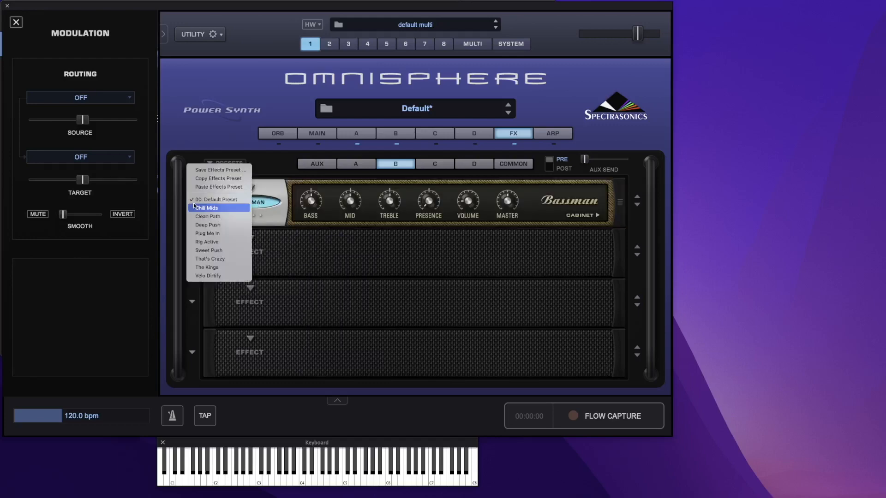
pyautogui.click(231, 225)
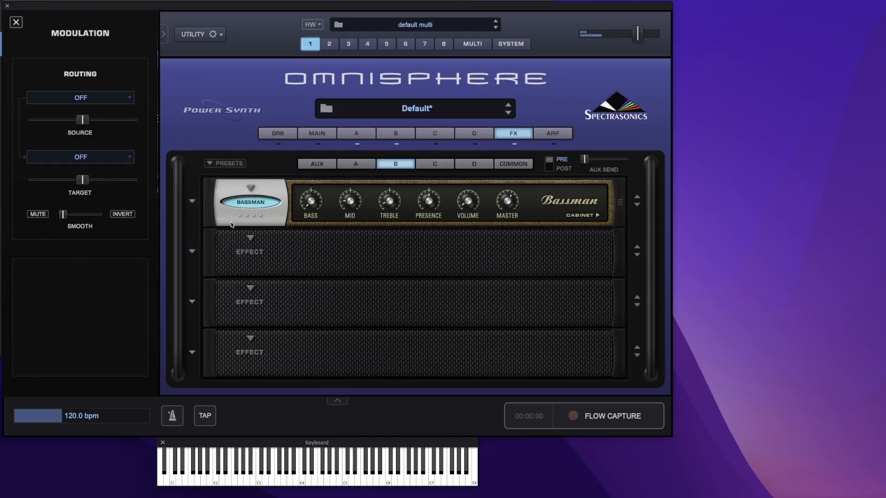
pyautogui.moveTo(508, 206)
pyautogui.moveTo(507, 207); pyautogui.dragTo(507, 193)
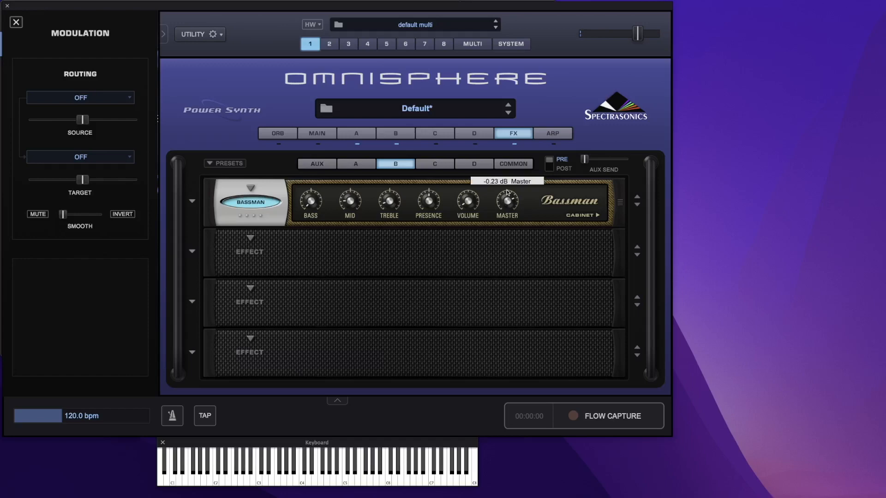
pyautogui.moveTo(469, 191)
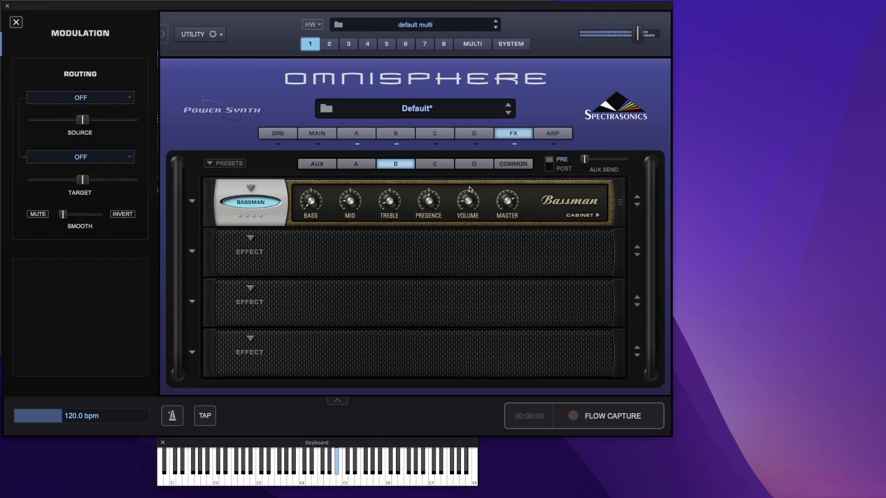
# - Insert the Solina Ensemble modulation effect in the second slot of layer B's rack
pyautogui.click(251, 238)
pyautogui.moveTo(277, 289)
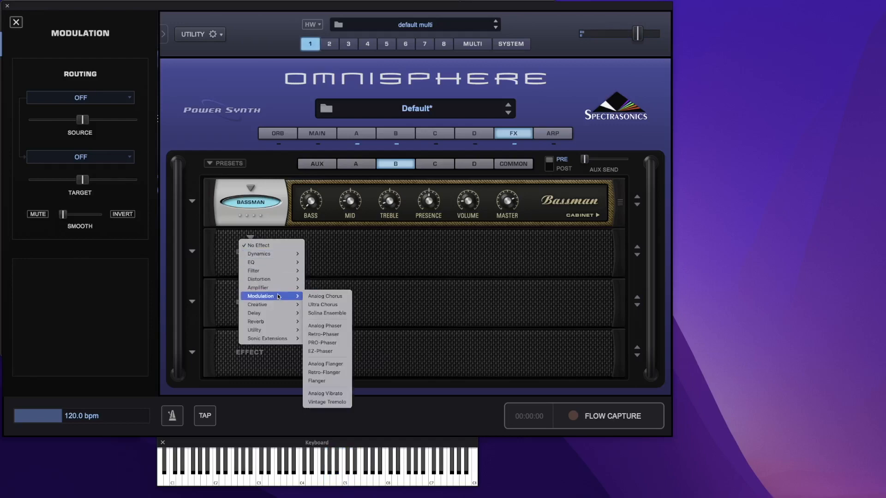
pyautogui.click(327, 313)
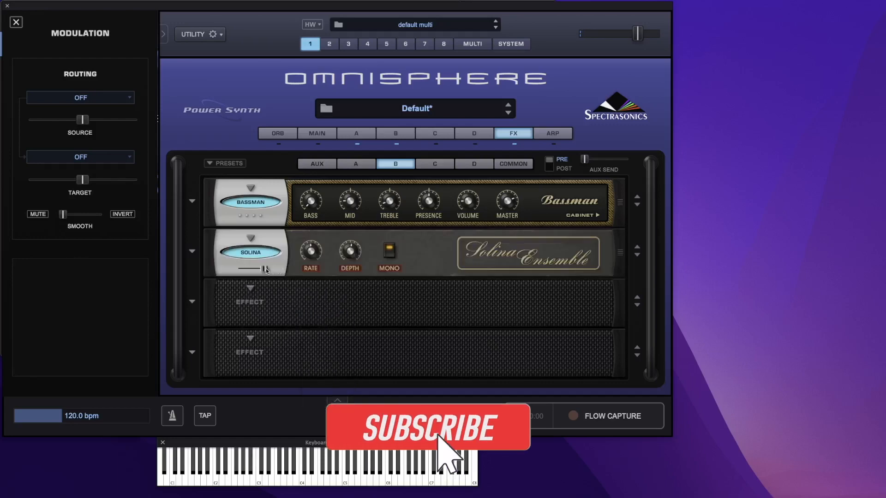
# - Lower the Solina Ensemble's mix to about halfway, and compare the effects racks of layers A and B
pyautogui.moveTo(267, 272)
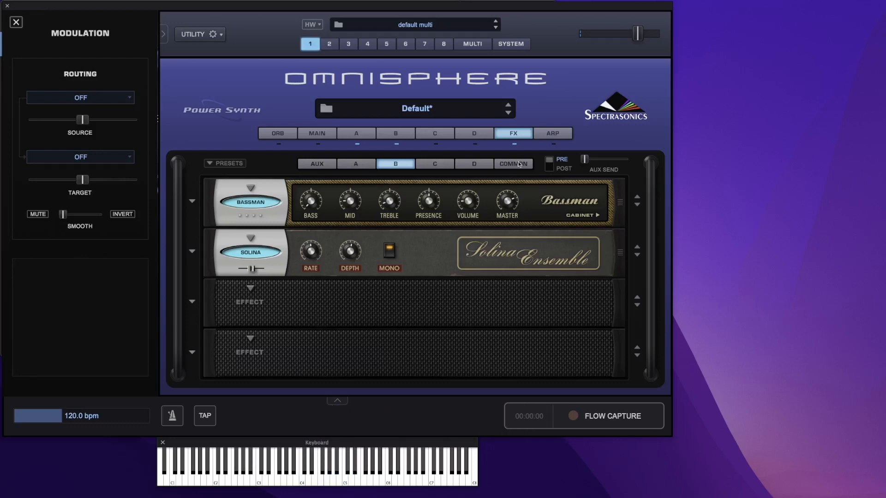
pyautogui.click(499, 162)
pyautogui.click(365, 165)
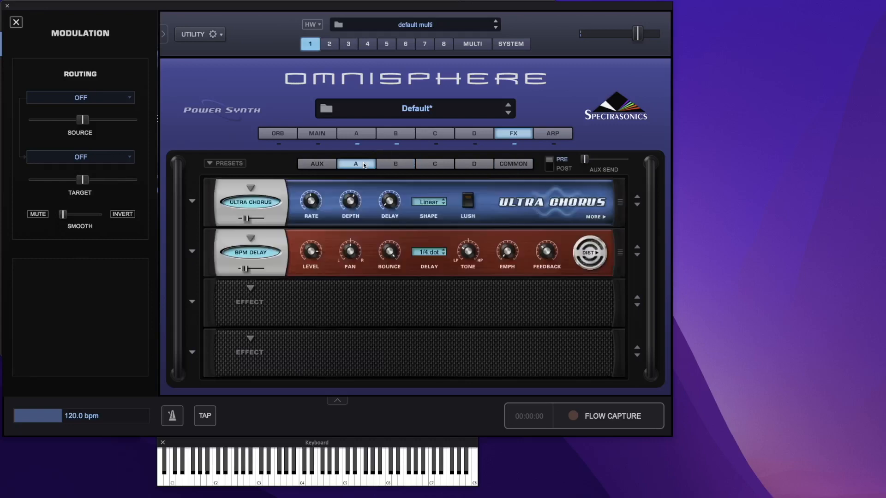
pyautogui.click(389, 165)
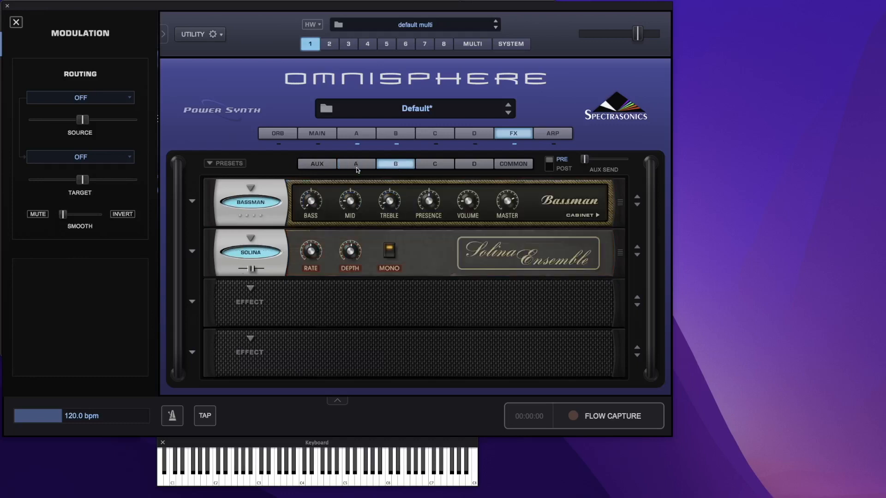
pyautogui.click(251, 290)
pyautogui.click(385, 292)
# - Insert the PRO-Verb reverb in the first slot of the Common effects rack
pyautogui.click(515, 165)
pyautogui.click(250, 193)
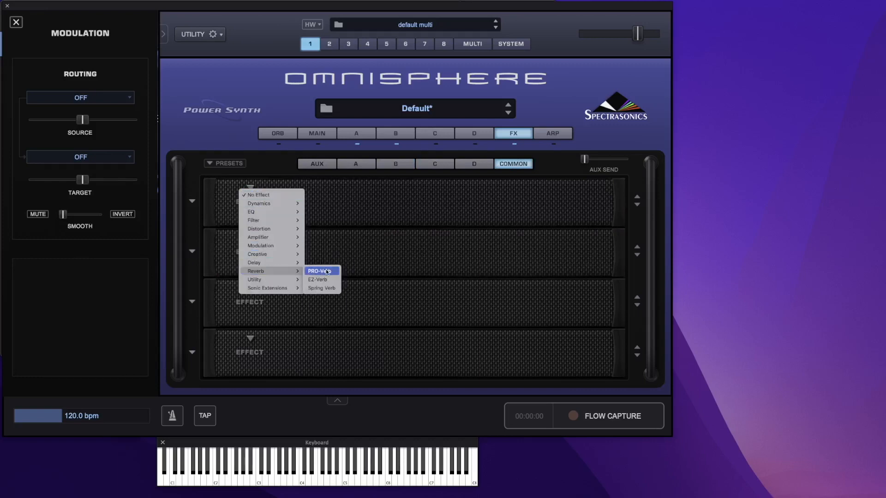
pyautogui.click(325, 271)
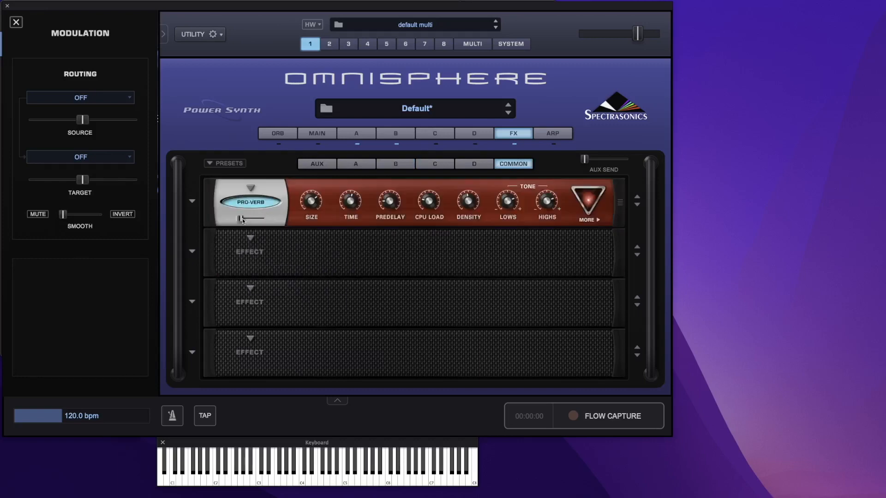
# - Try the Canyon Blast long reverb preset on PRO-Verb, and replace it with BladeRunner 1
pyautogui.click(192, 201)
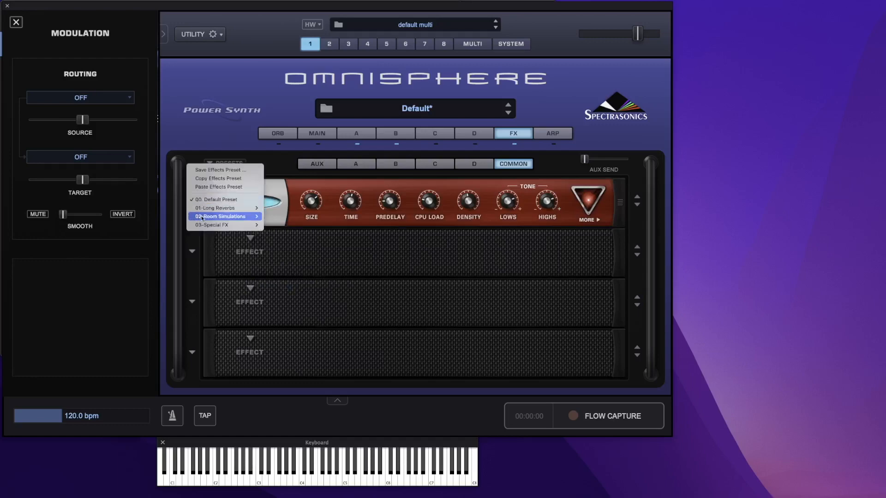
pyautogui.moveTo(231, 208)
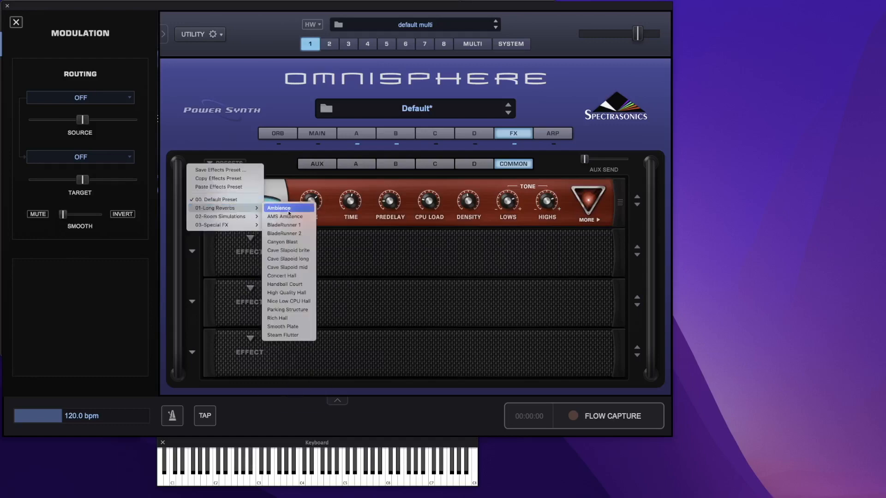
pyautogui.click(295, 238)
pyautogui.click(191, 201)
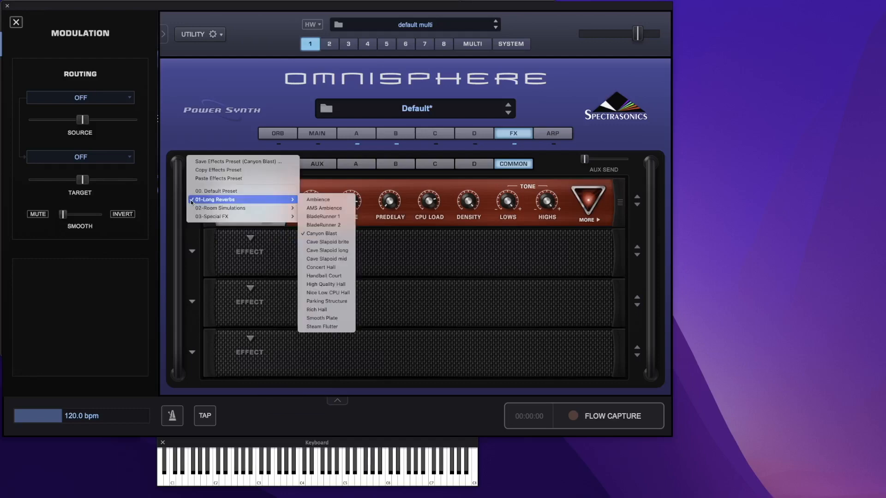
pyautogui.click(329, 217)
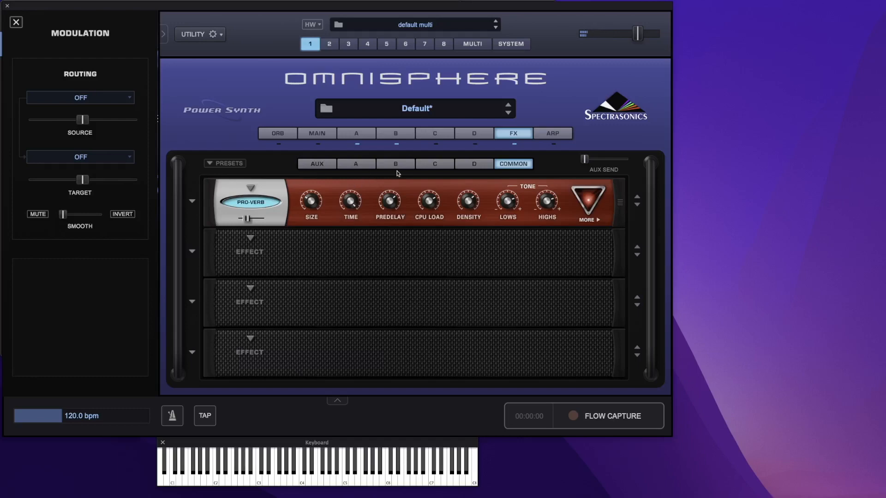
# - Modulate PRO-Verb's mix with the wheel
pyautogui.moveTo(247, 219); pyautogui.dragTo(245, 219)
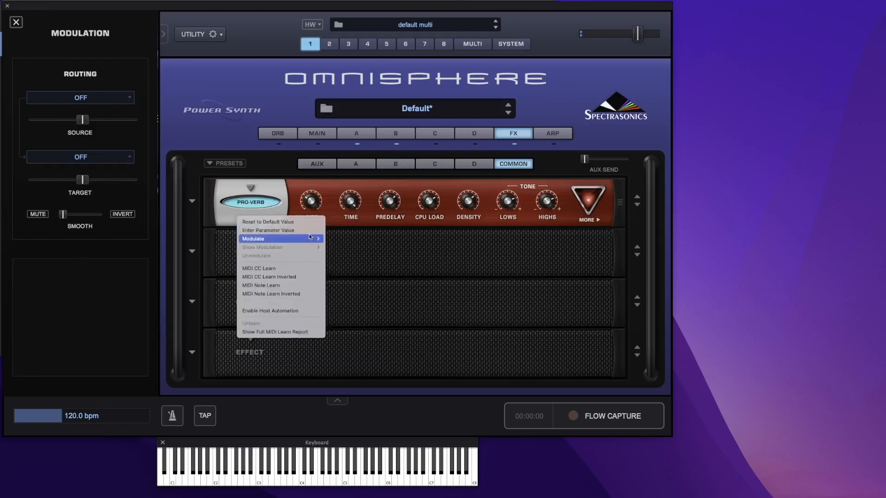
pyautogui.click(261, 238)
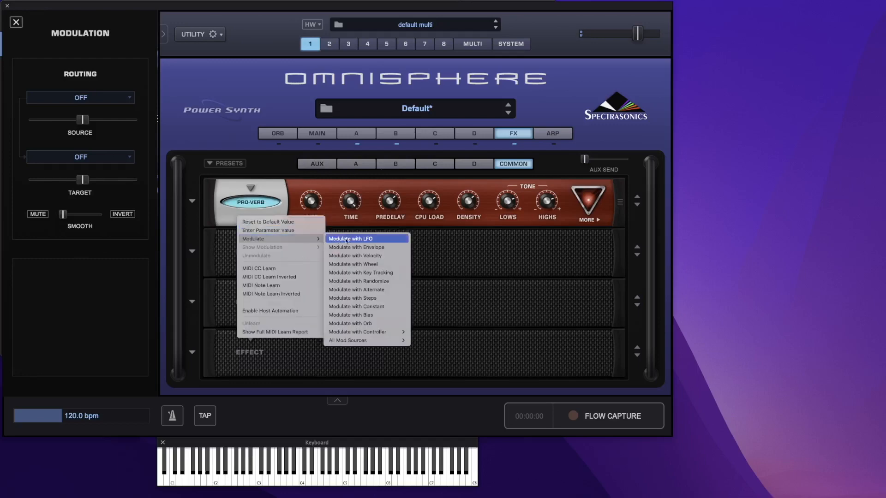
pyautogui.click(375, 265)
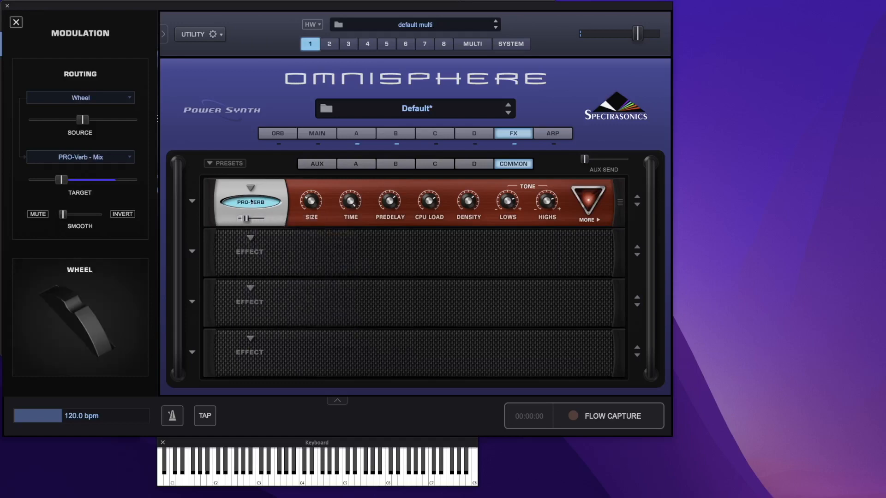
pyautogui.rightClick(252, 207)
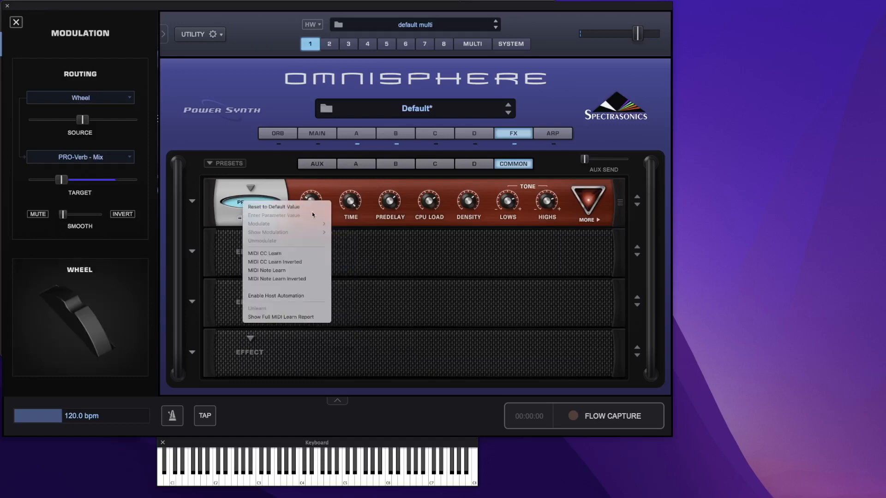
pyautogui.click(404, 269)
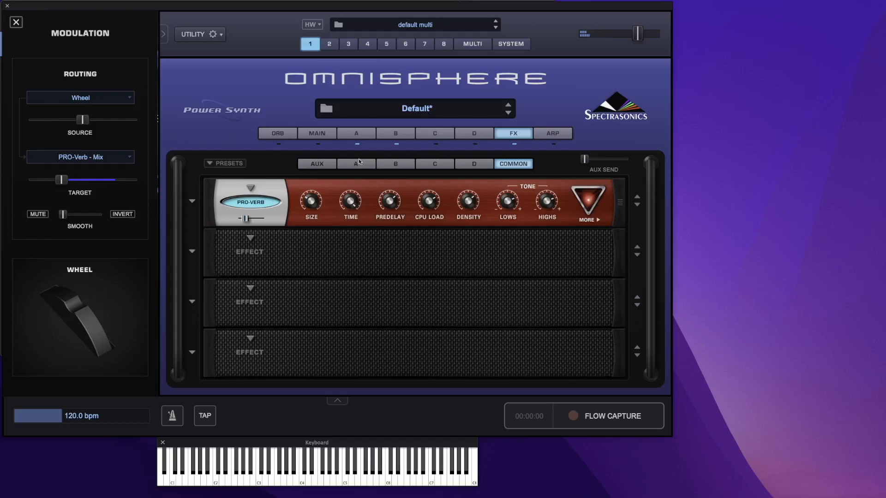
# - Remove the modulation from PRO-Verb's mix and set the mix to about 20
pyautogui.rightClick(247, 220)
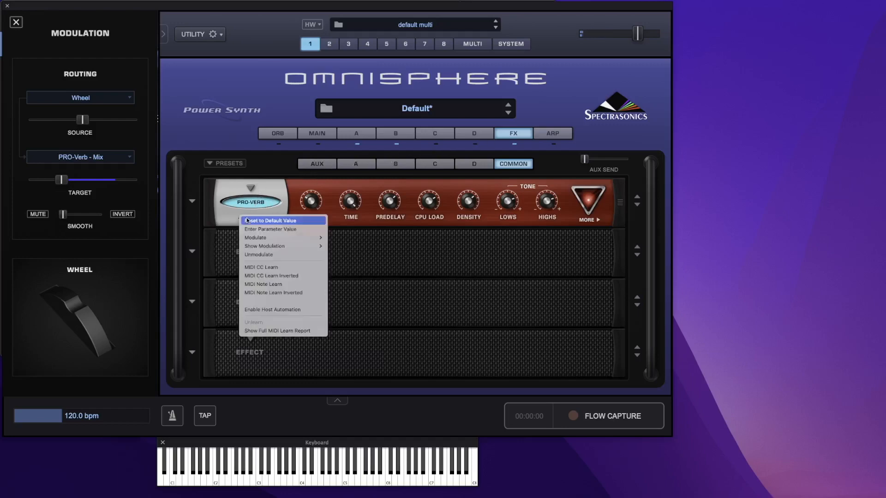
pyautogui.click(288, 255)
pyautogui.moveTo(243, 220); pyautogui.dragTo(245, 221)
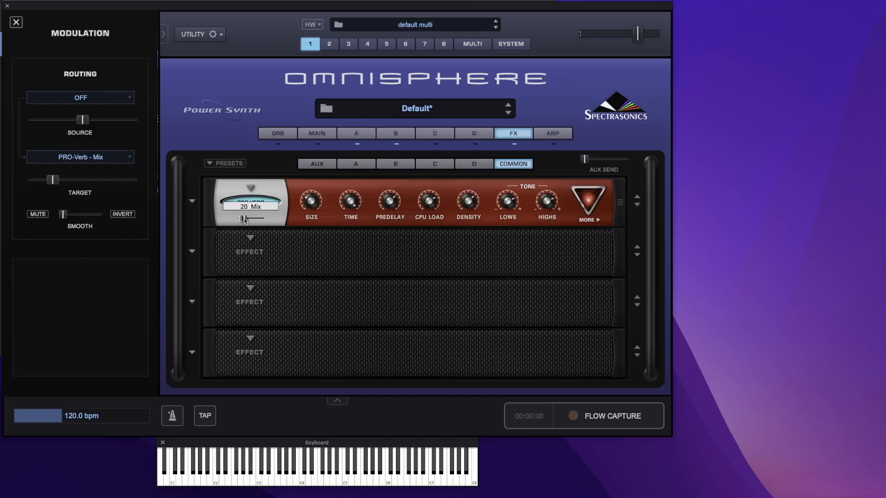
# - Insert Flame Distortion in the first slot of the Aux effects rack
pyautogui.click(328, 168)
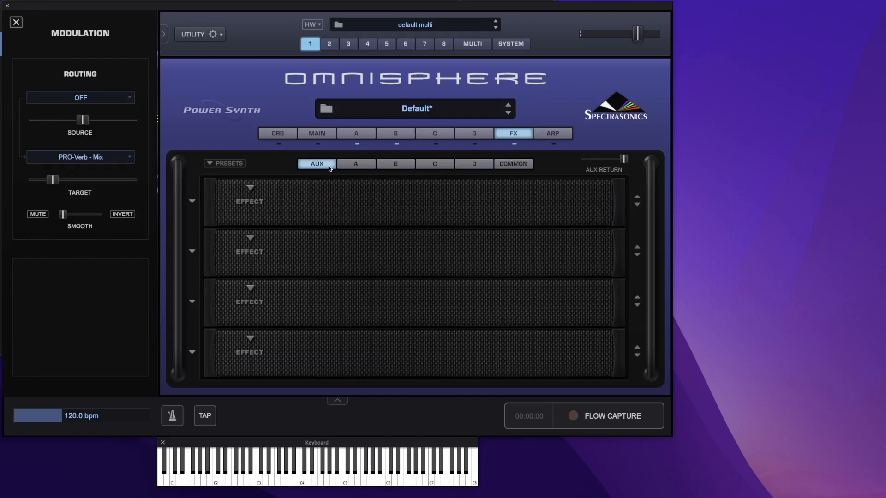
pyautogui.click(518, 166)
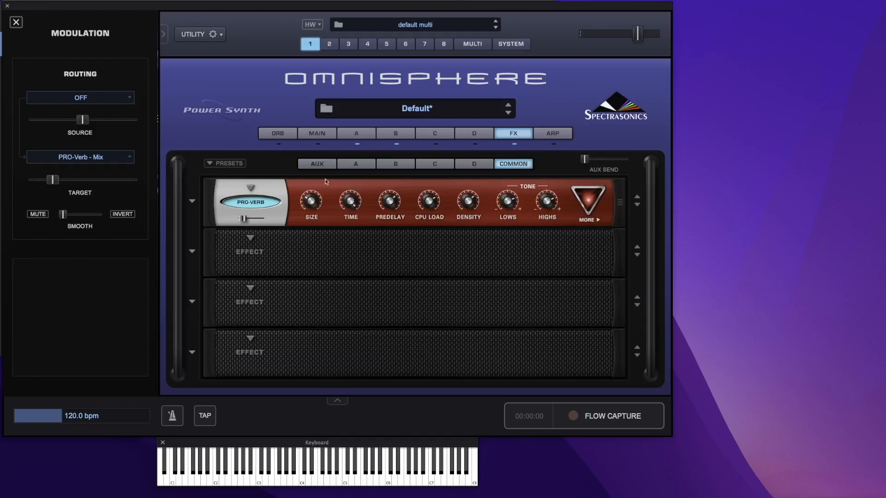
pyautogui.click(325, 164)
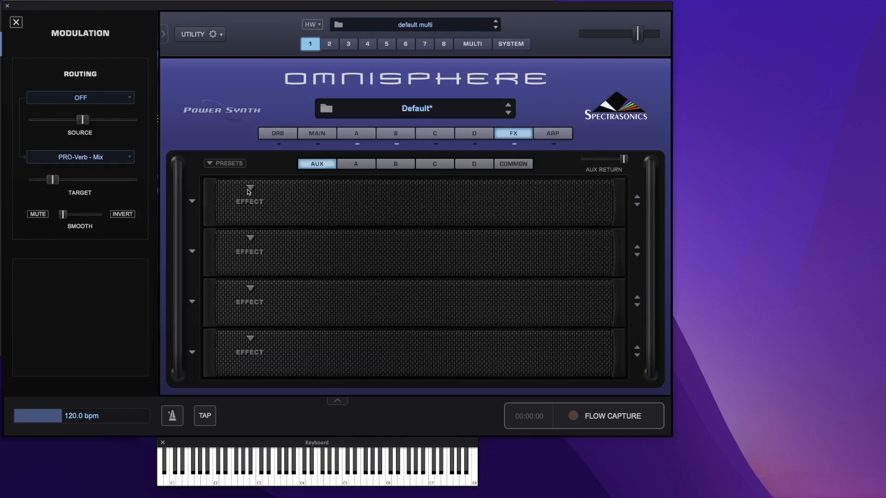
pyautogui.click(249, 188)
pyautogui.moveTo(273, 228)
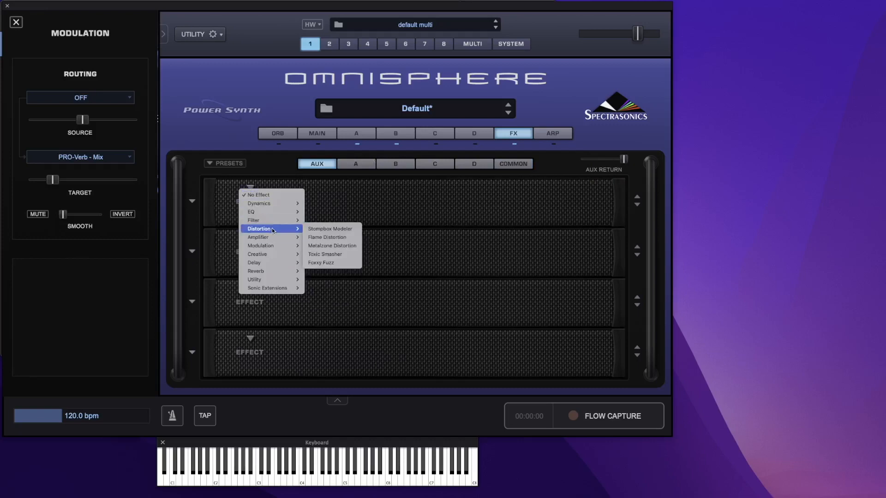
pyautogui.click(345, 243)
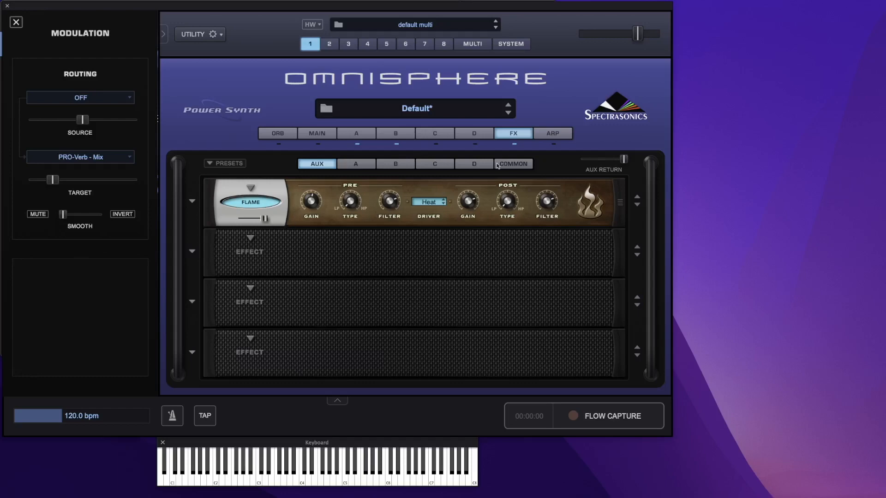
# - Modulate the Common rack's aux send with the wheel
pyautogui.click(521, 165)
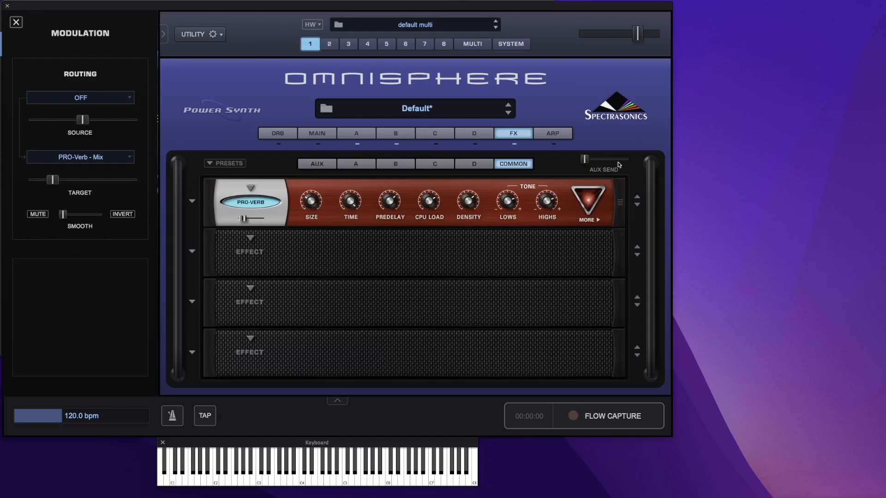
pyautogui.click(325, 162)
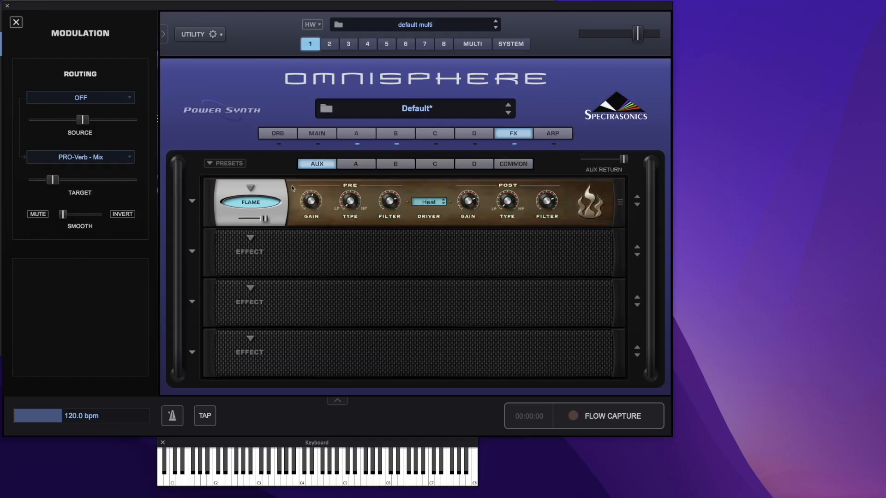
pyautogui.click(508, 165)
pyautogui.rightClick(586, 161)
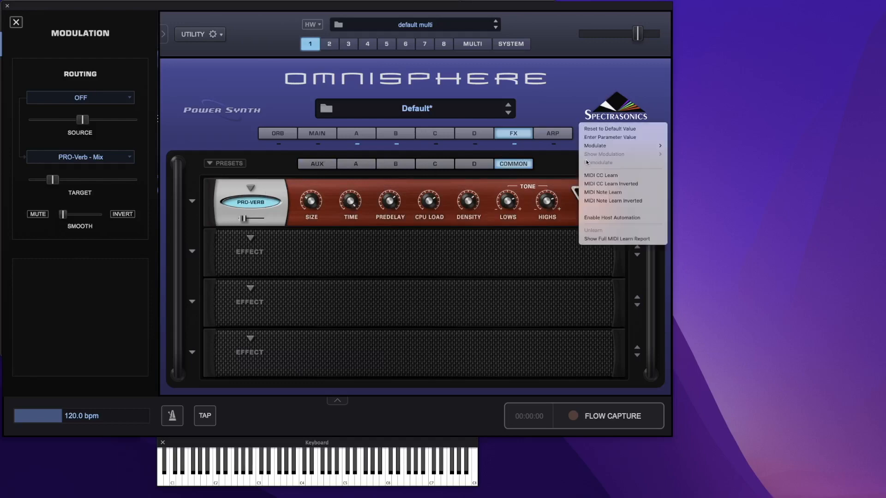
pyautogui.moveTo(649, 146)
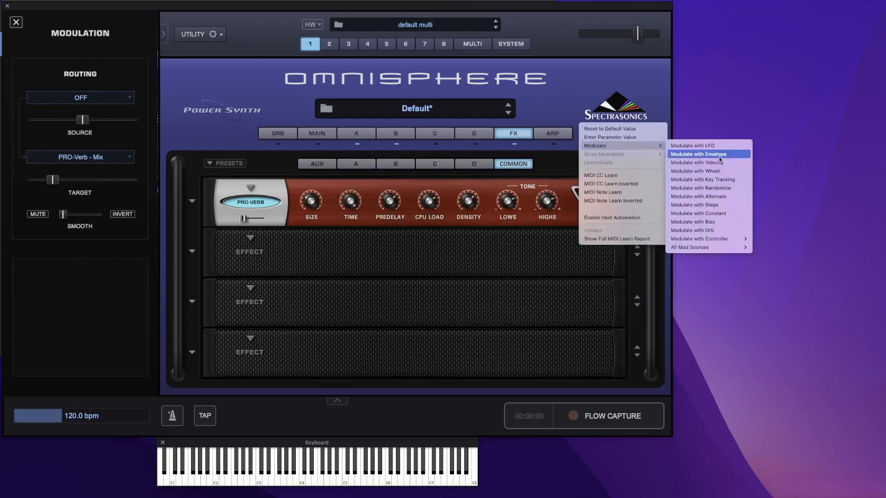
pyautogui.click(723, 170)
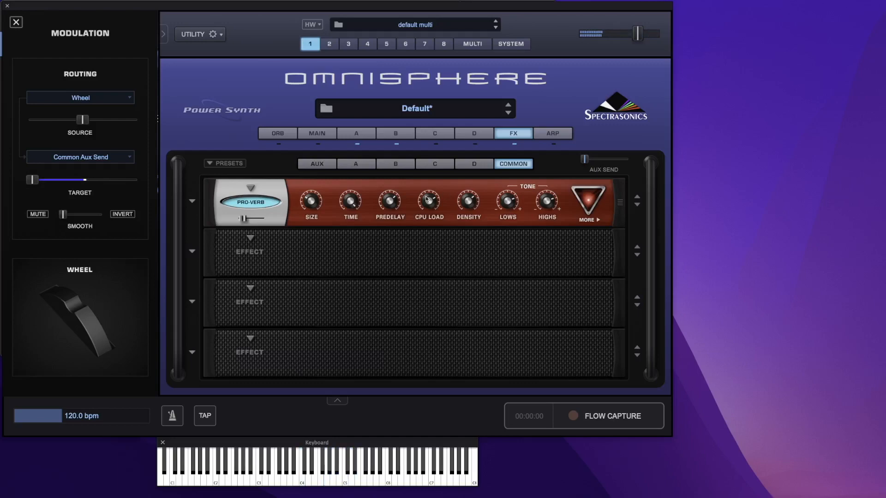
# - Set the Flame distortion's driver to BURN in the Aux rack
pyautogui.click(315, 165)
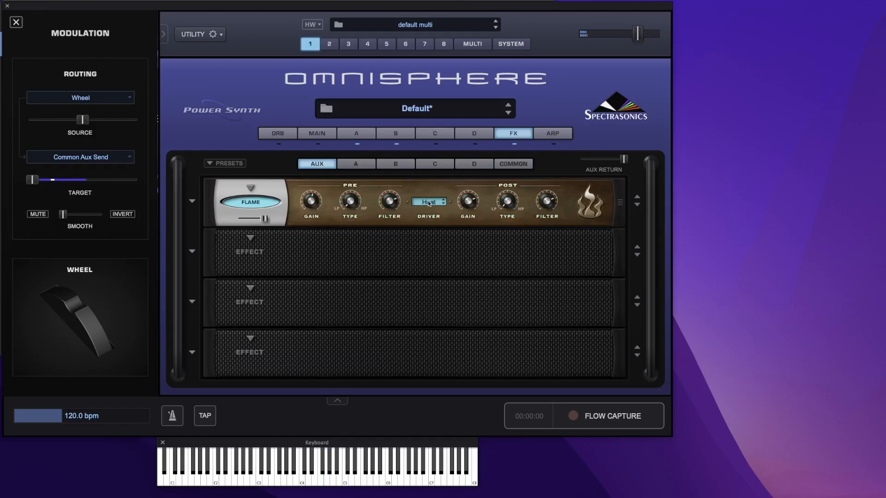
pyautogui.click(415, 203)
pyautogui.click(424, 212)
# - Bypass PRO-Verb in the Common rack, and raise the aux send to 1.000 before returning it to minimum
pyautogui.click(518, 164)
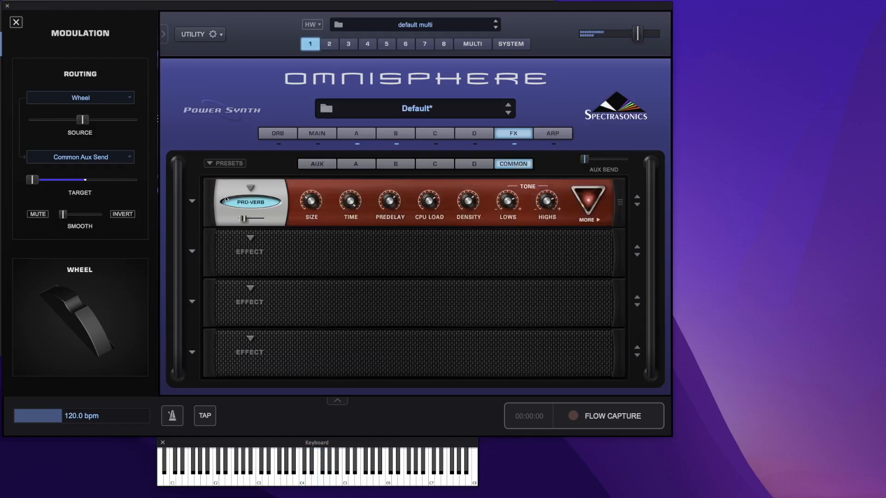
pyautogui.click(248, 201)
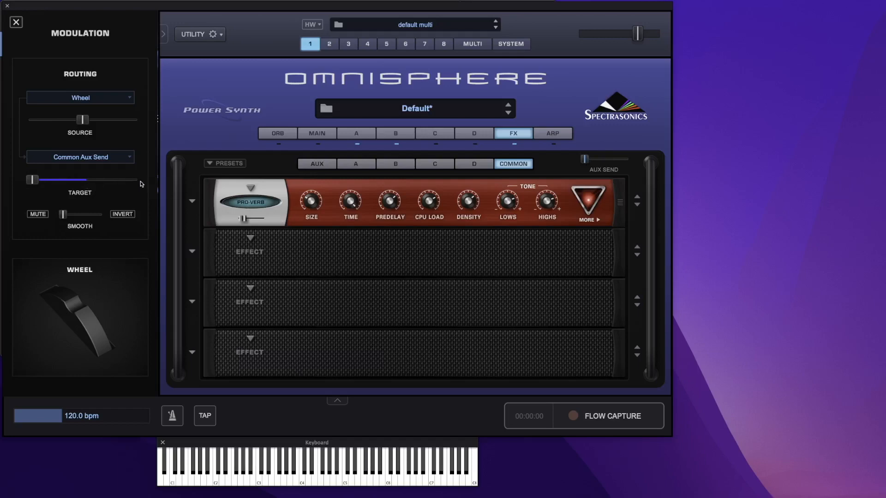
pyautogui.moveTo(586, 159); pyautogui.dragTo(643, 165)
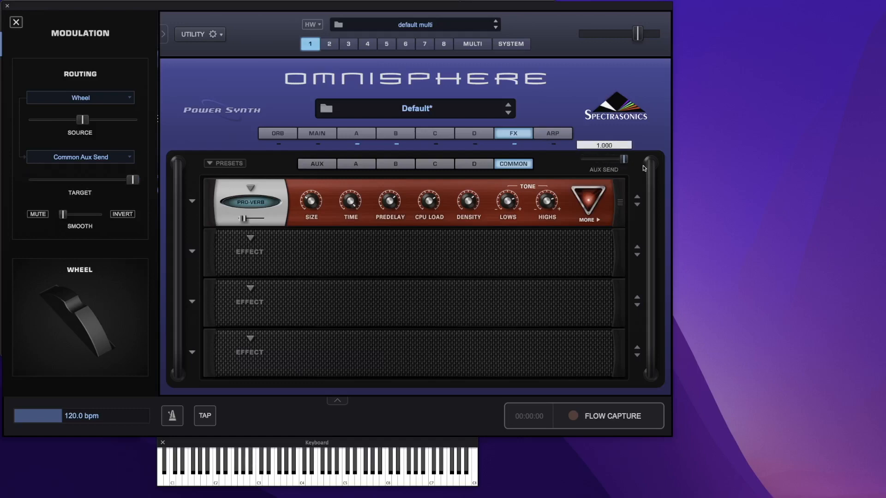
pyautogui.moveTo(576, 160); pyautogui.dragTo(538, 162)
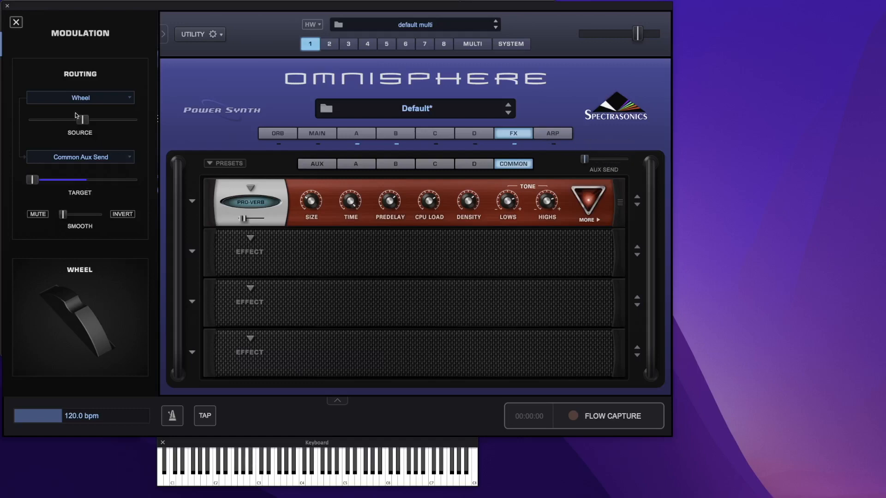
# - Raise the source and smooth amounts of the wheel modulation to maximum, and show layer A's effects rack
pyautogui.moveTo(81, 121); pyautogui.dragTo(139, 143)
pyautogui.moveTo(64, 214); pyautogui.dragTo(107, 216)
pyautogui.click(322, 164)
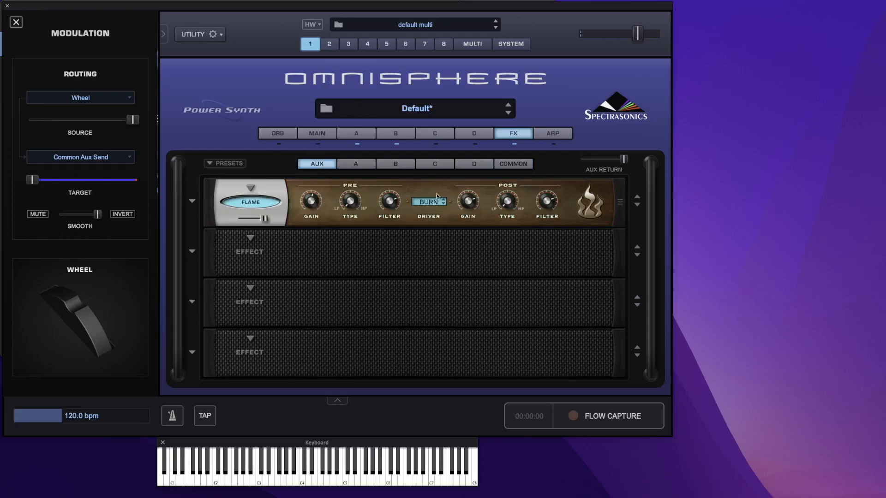
pyautogui.click(360, 165)
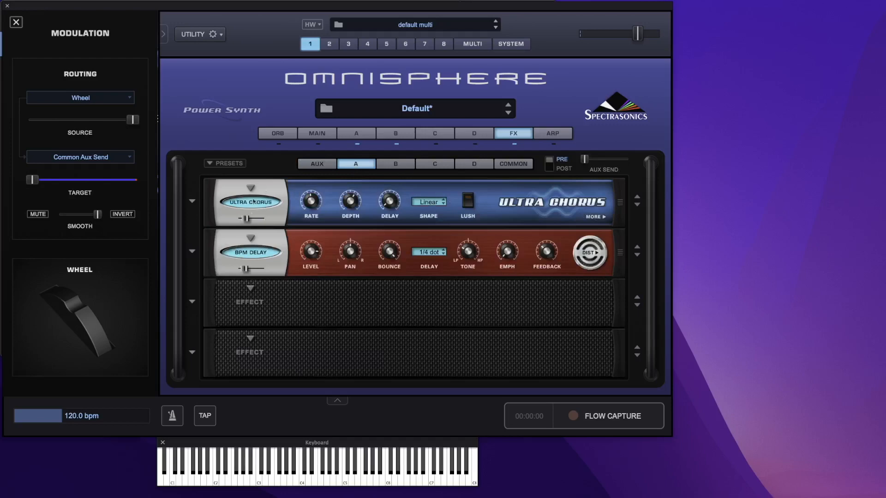